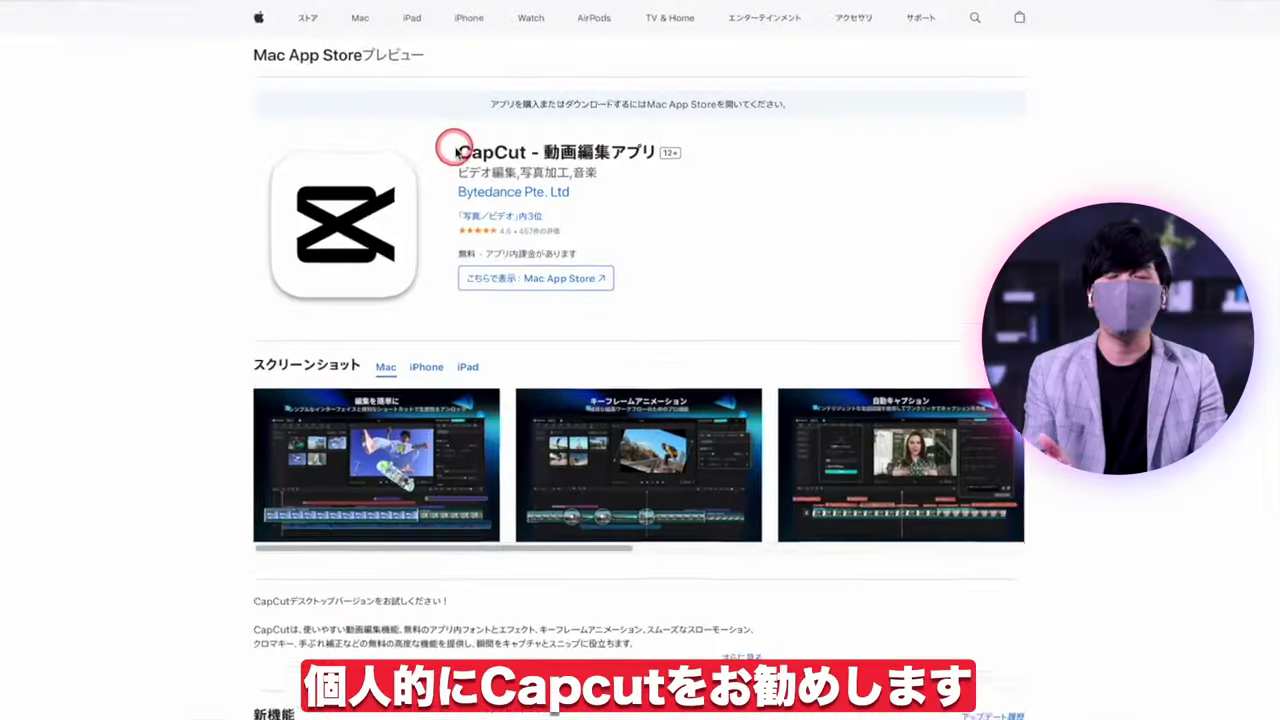
# Browse the CapCut store listings and look through the preview images on its Google Play page
pyautogui.moveTo(451, 143); pyautogui.dragTo(718, 230)
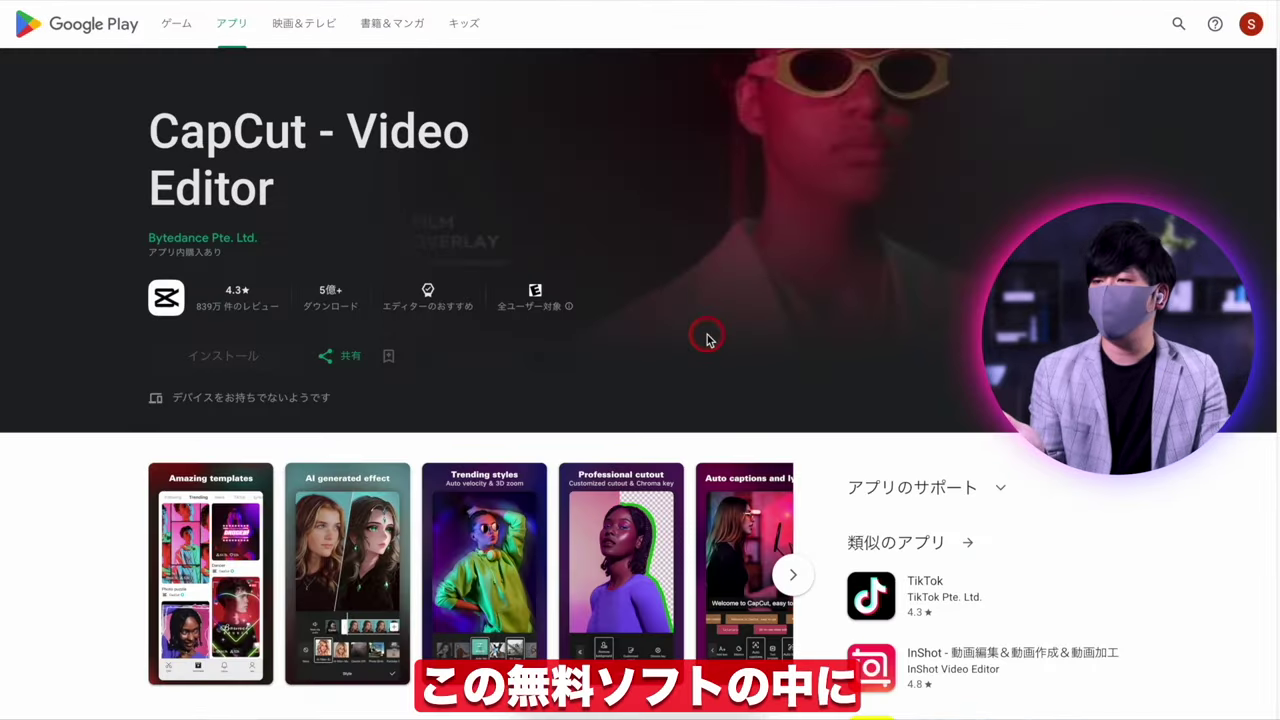
pyautogui.scroll(-3, 706, 334)
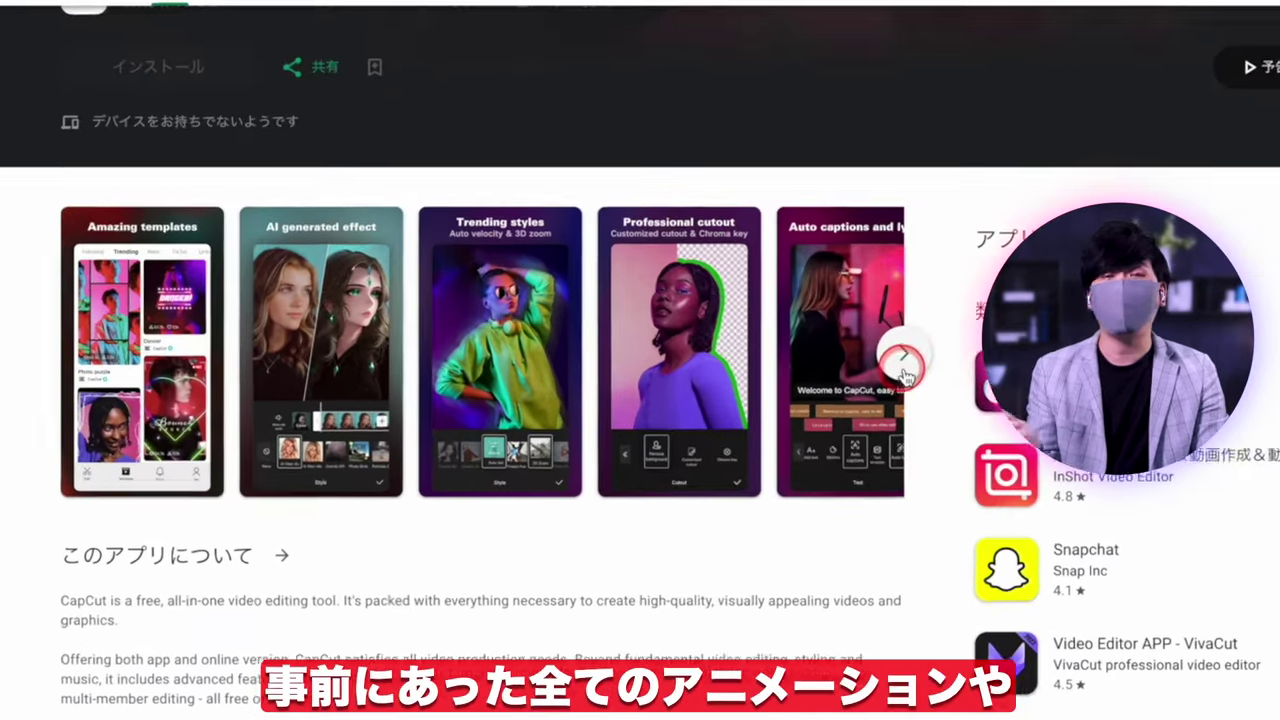
pyautogui.click(903, 372)
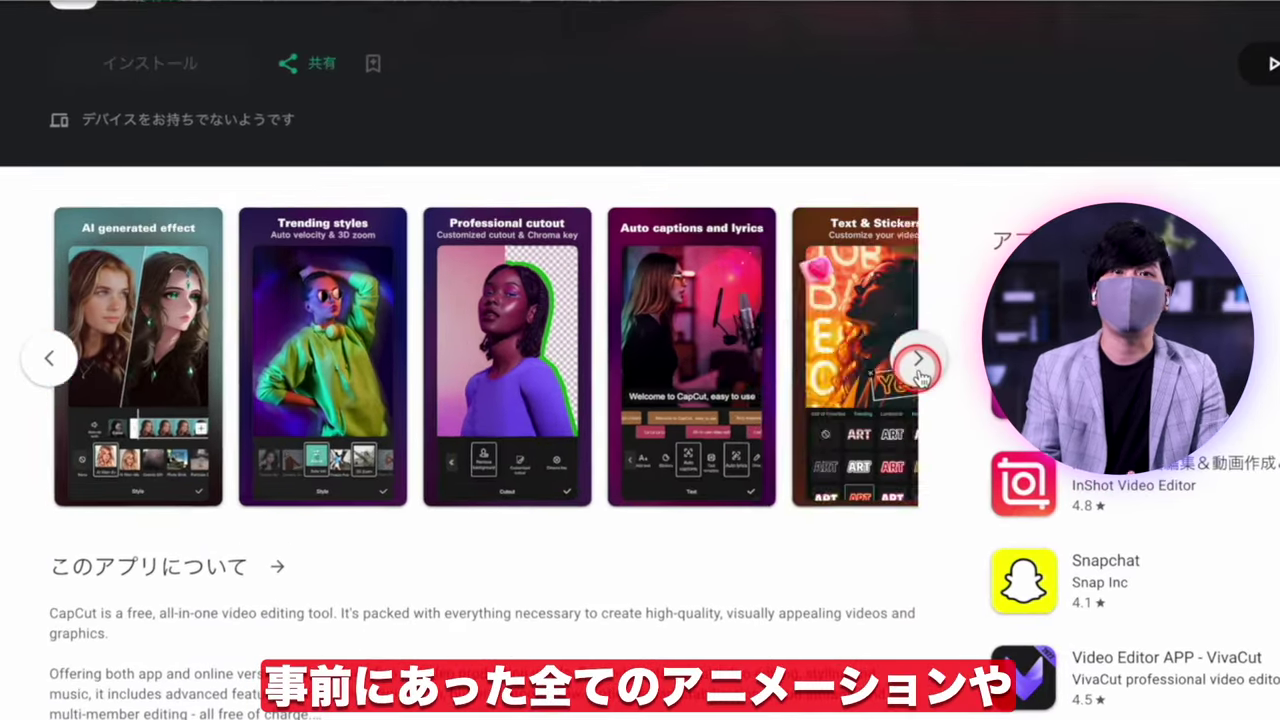
pyautogui.click(903, 372)
pyautogui.click(903, 372)
pyautogui.click(903, 372)
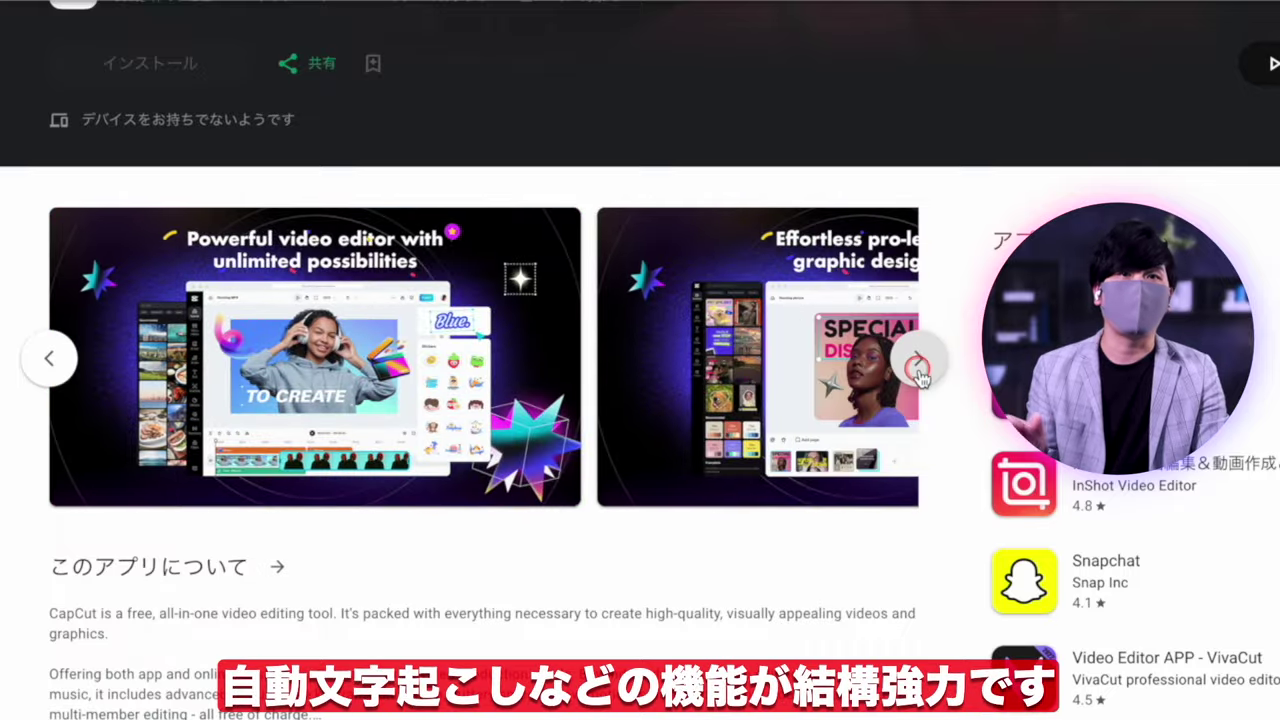
pyautogui.click(918, 372)
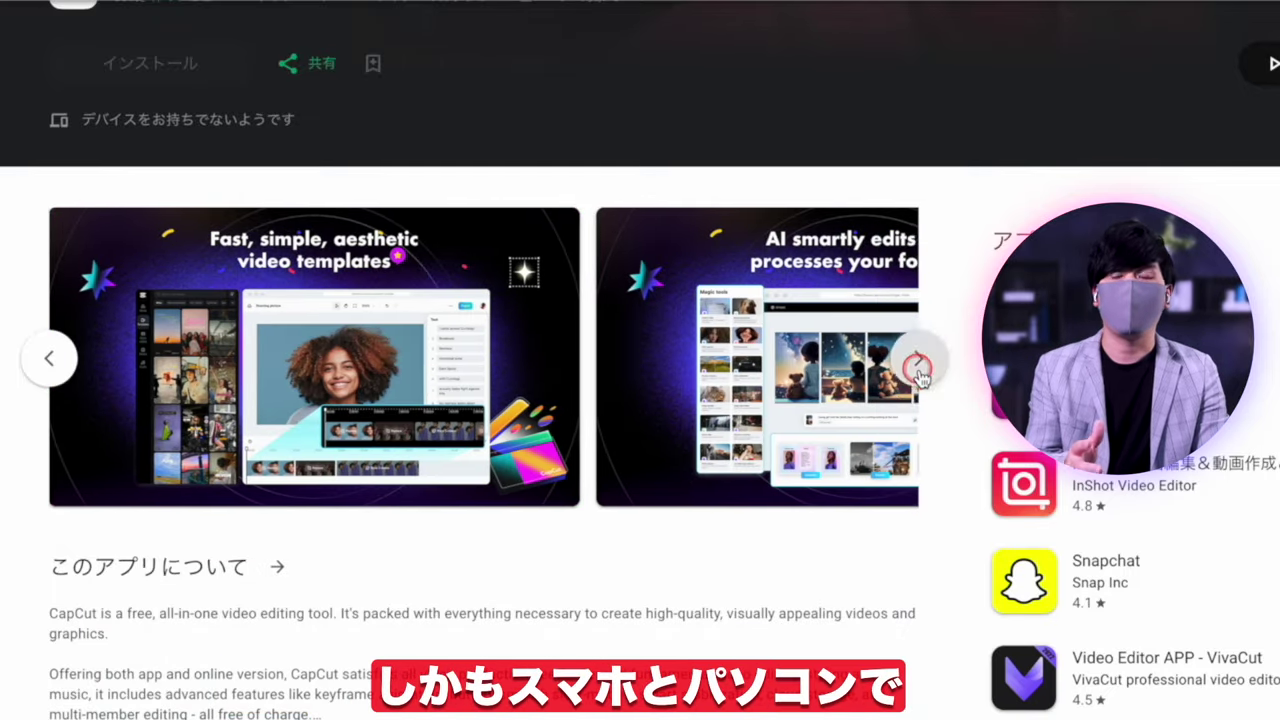
pyautogui.click(918, 372)
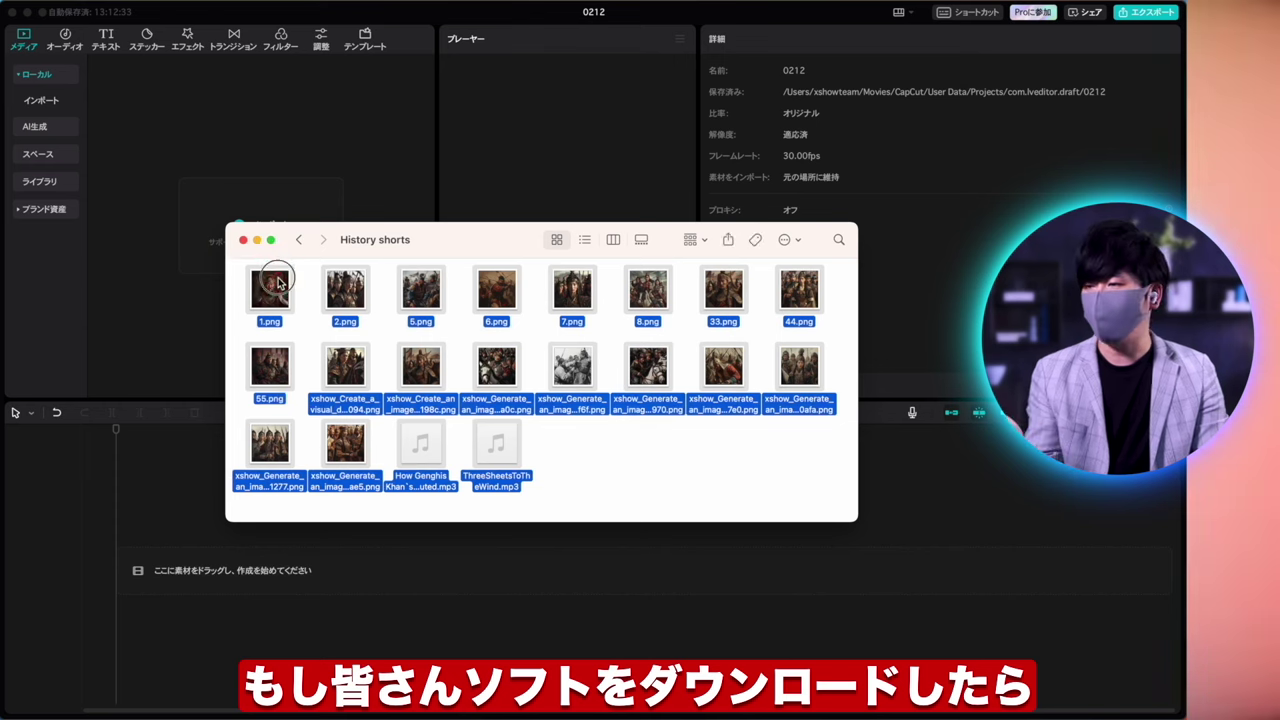
# In CapCut, import all the images and both MP3 files from the History shorts folder as project media
pyautogui.moveTo(278, 283); pyautogui.dragTo(310, 155)
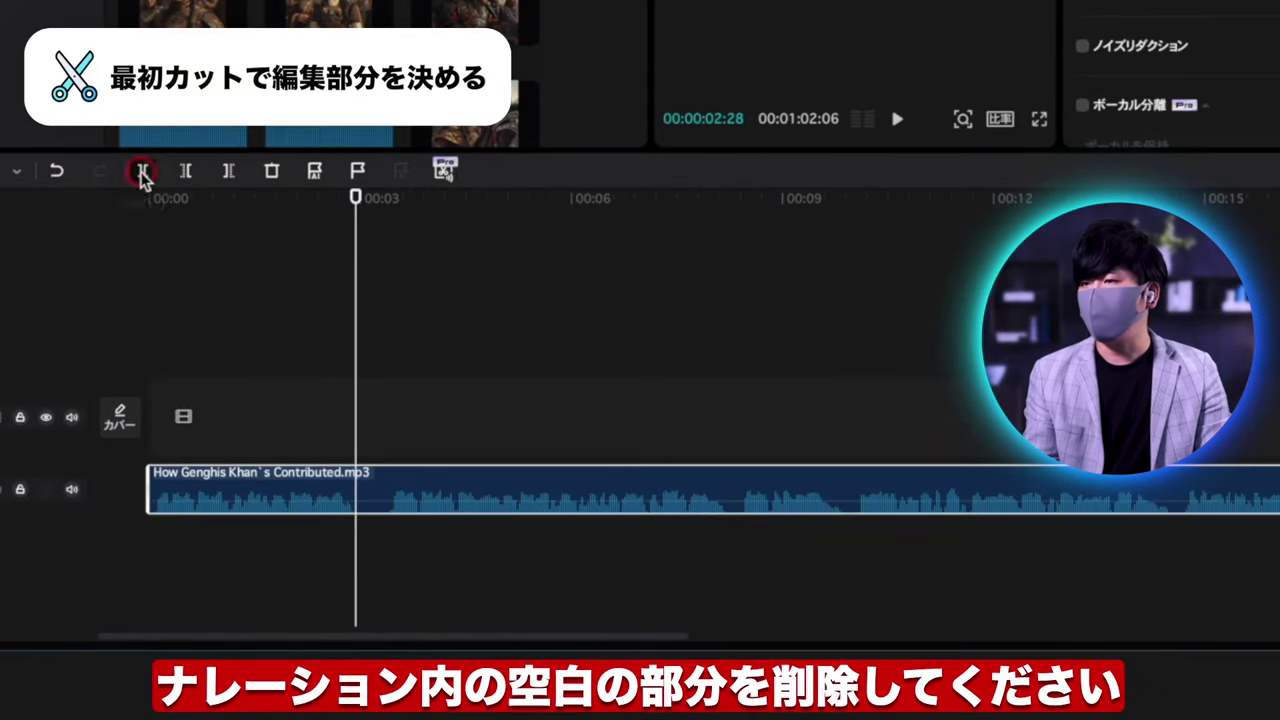
# Split the narration clip at 00:00:02:28 and 00:00:03:11 and delete the silent section between the cuts
pyautogui.click(143, 173)
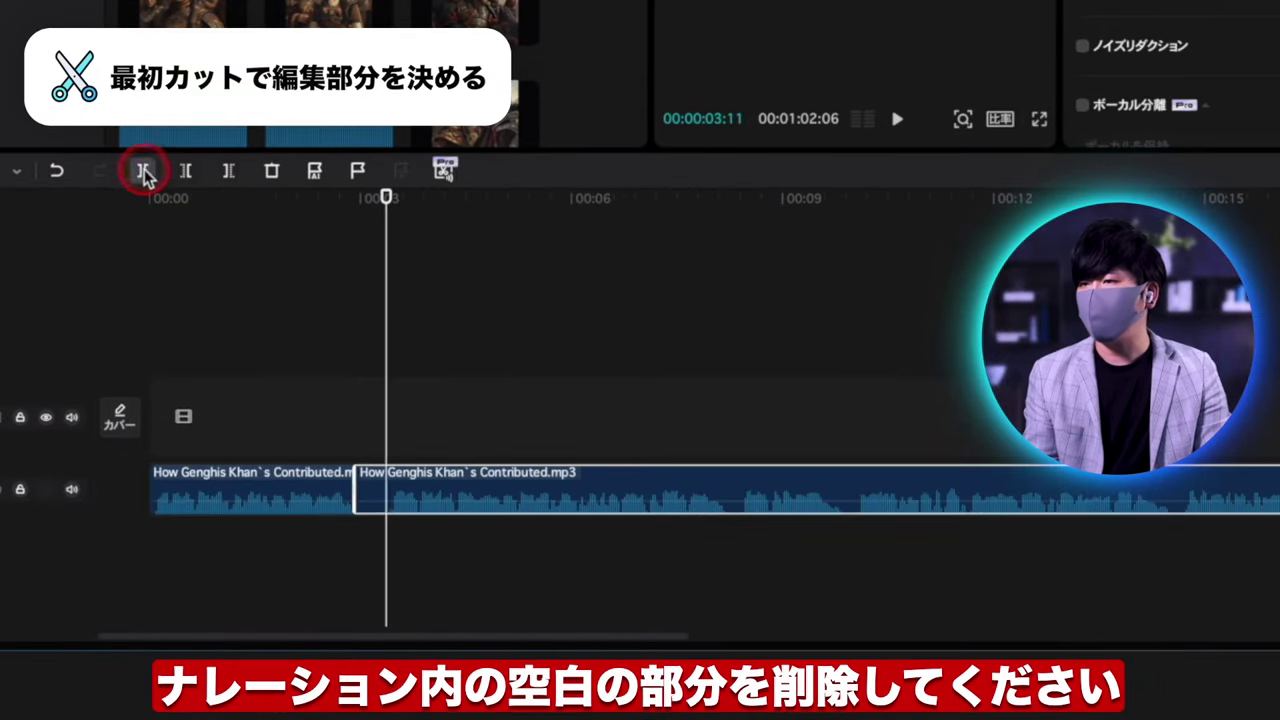
pyautogui.click(370, 484)
pyautogui.click(283, 173)
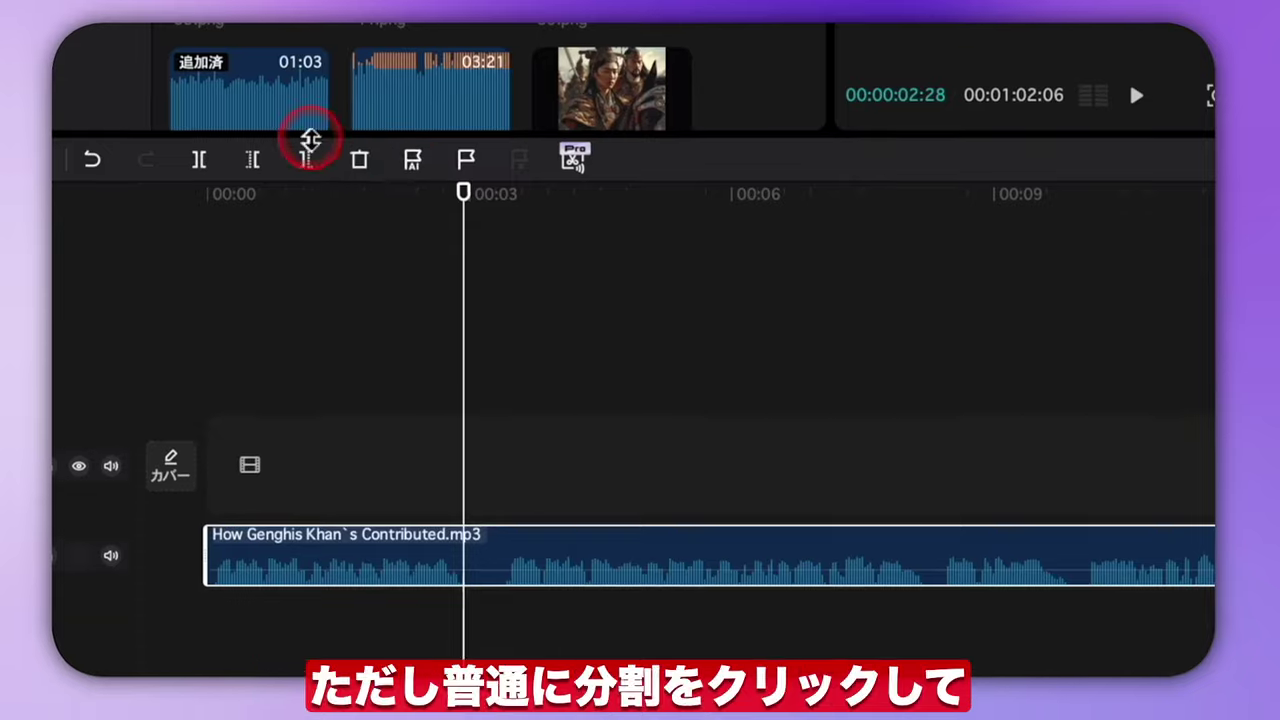
pyautogui.click(194, 158)
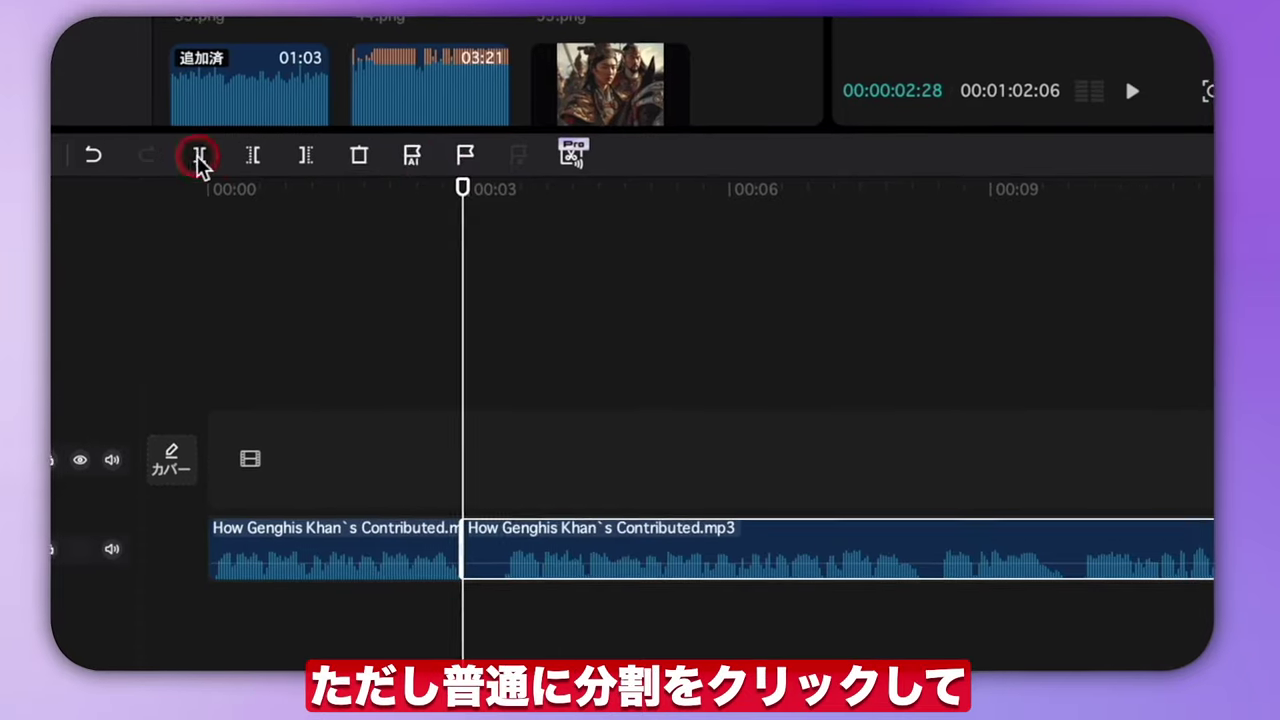
pyautogui.moveTo(469, 194); pyautogui.dragTo(505, 212)
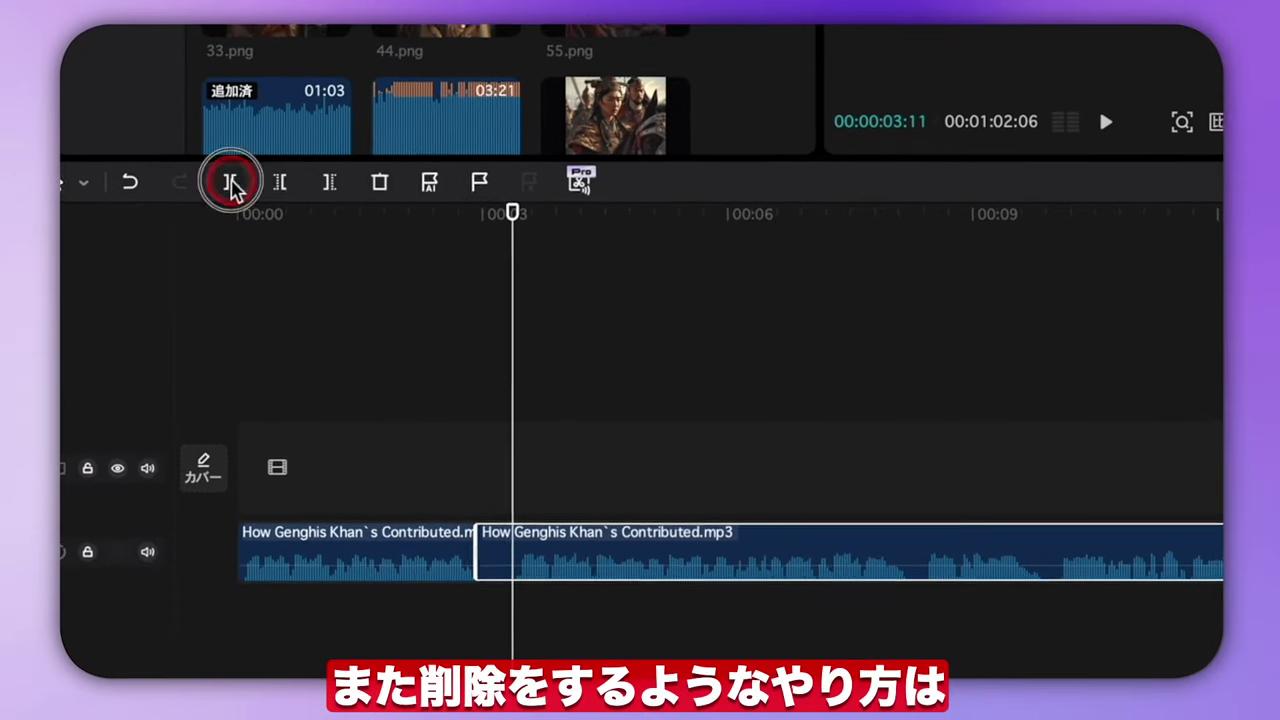
pyautogui.click(210, 175)
pyautogui.click(485, 558)
pyautogui.click(385, 198)
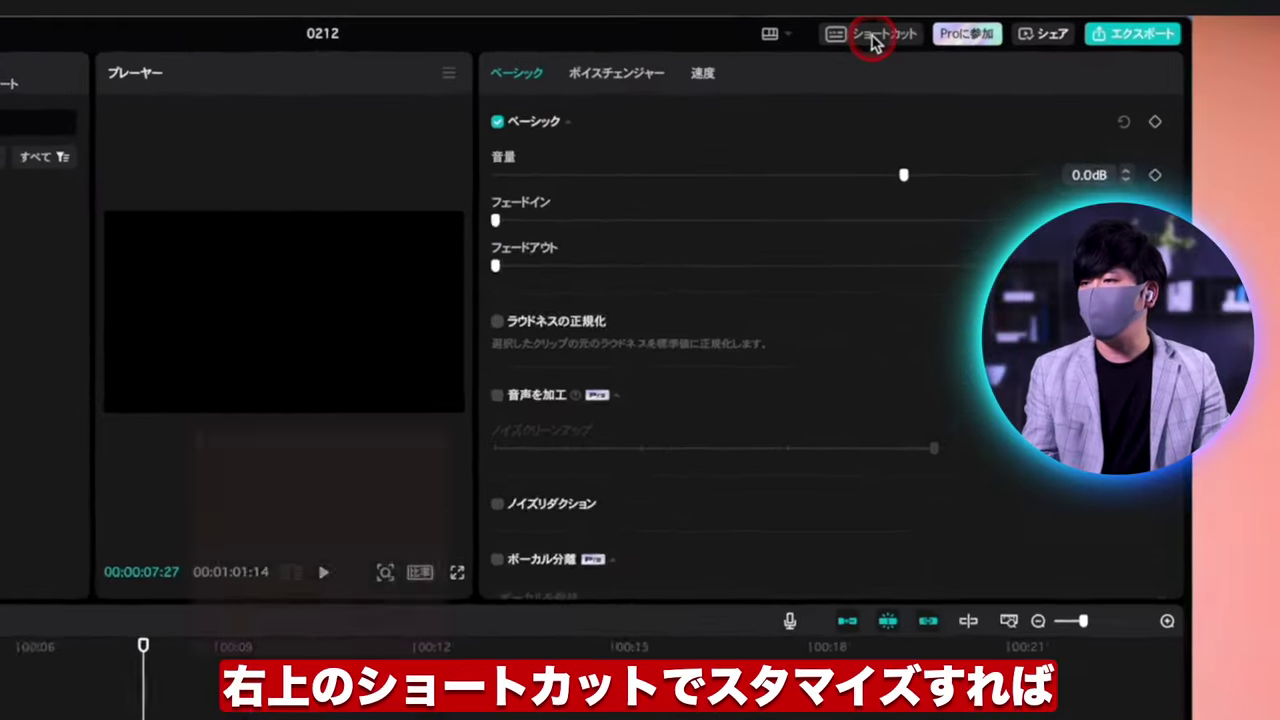
# Open the keyboard shortcut settings and review the timeline shortcuts for splitting and editing clips
pyautogui.click(970, 12)
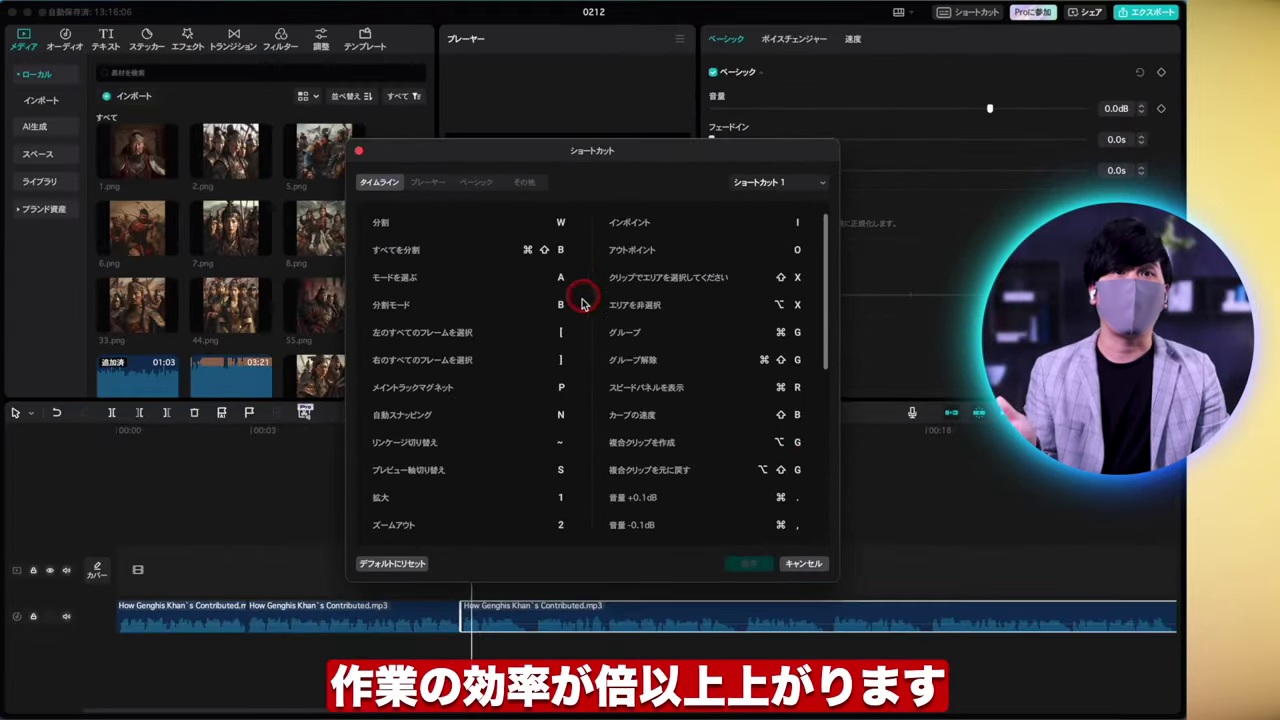
pyautogui.scroll(-4, 583, 302)
pyautogui.scroll(4, 529, 320)
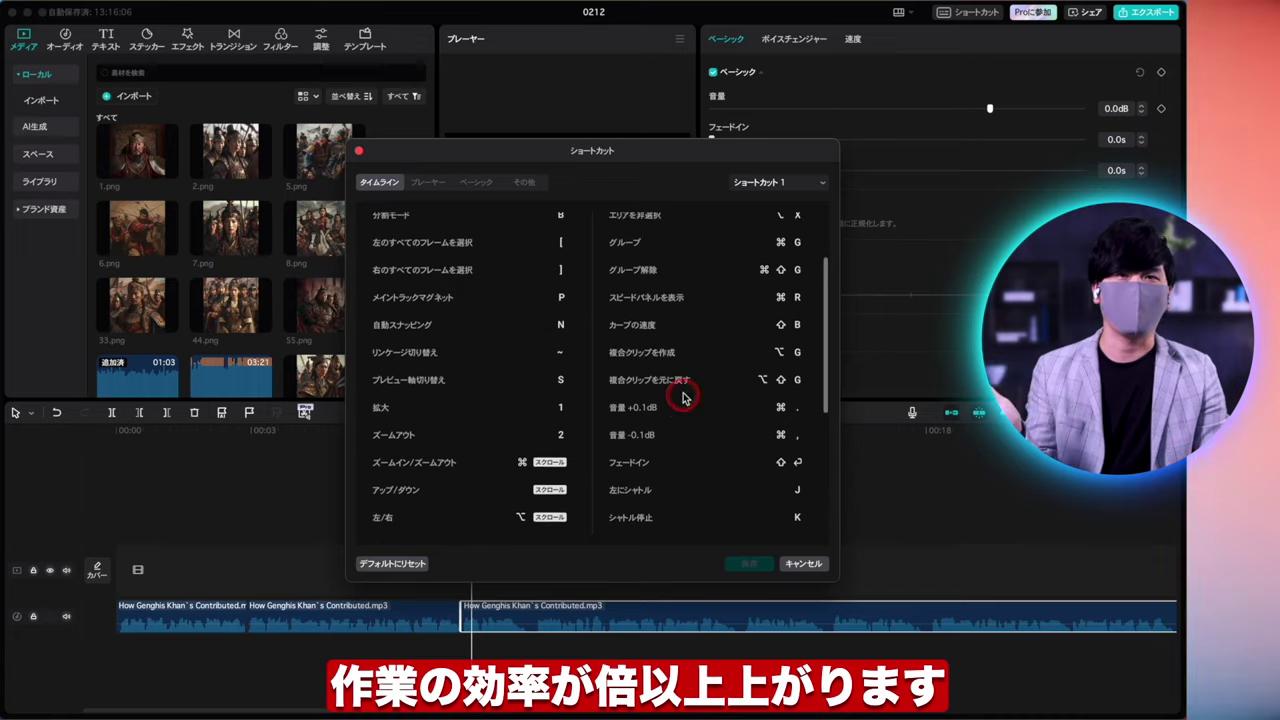
pyautogui.click(470, 236)
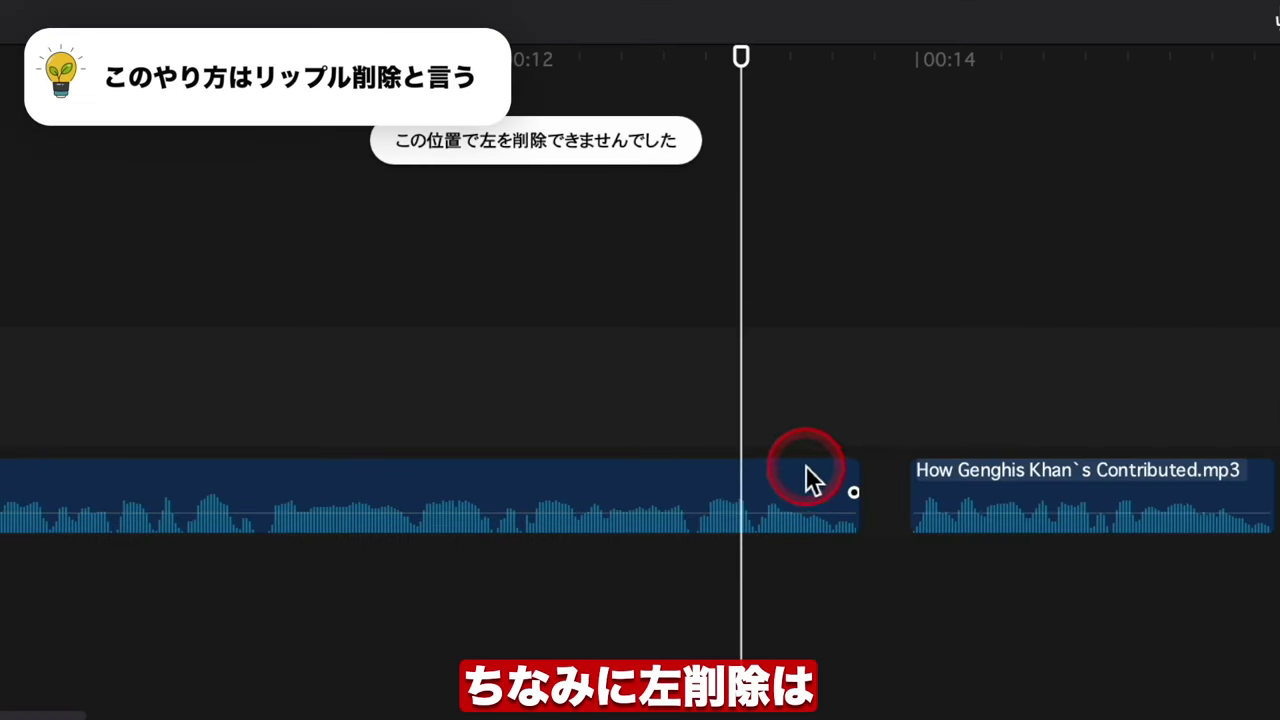
# Try a left delete on the narration clip at the playhead near 00:00:13, and undo it
pyautogui.press('q')
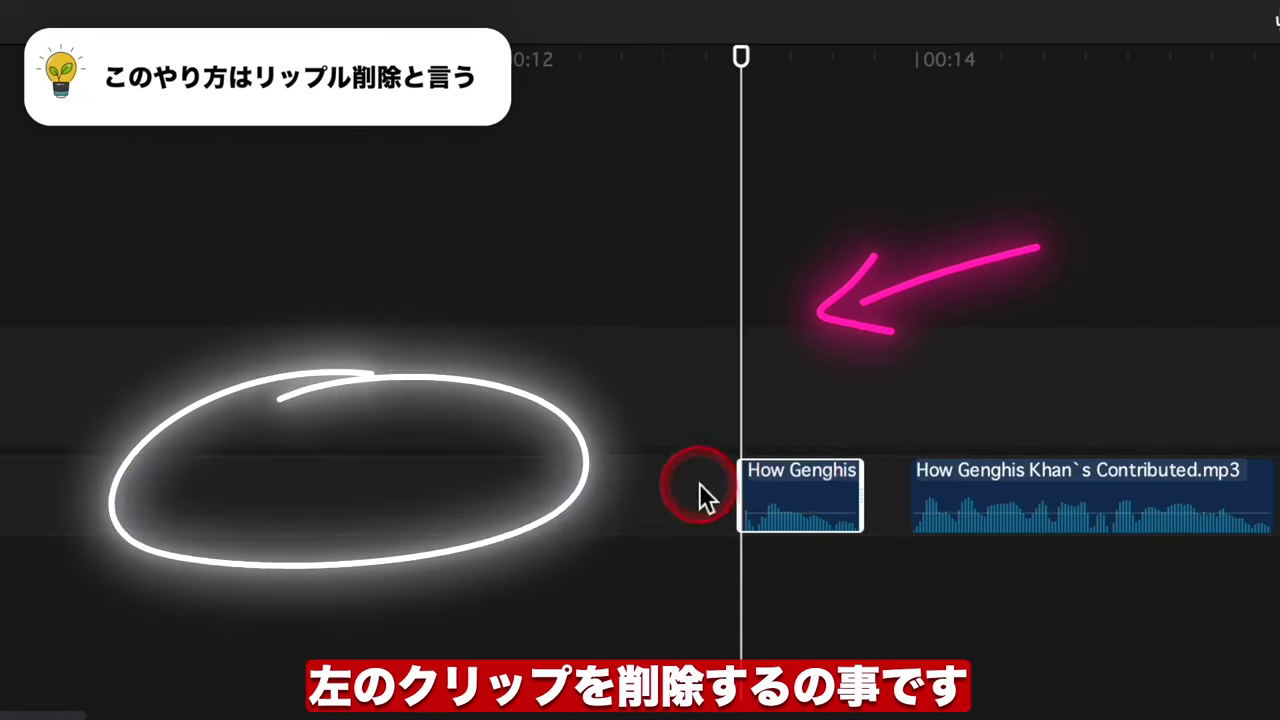
pyautogui.hotkey('ctrl', 'z')
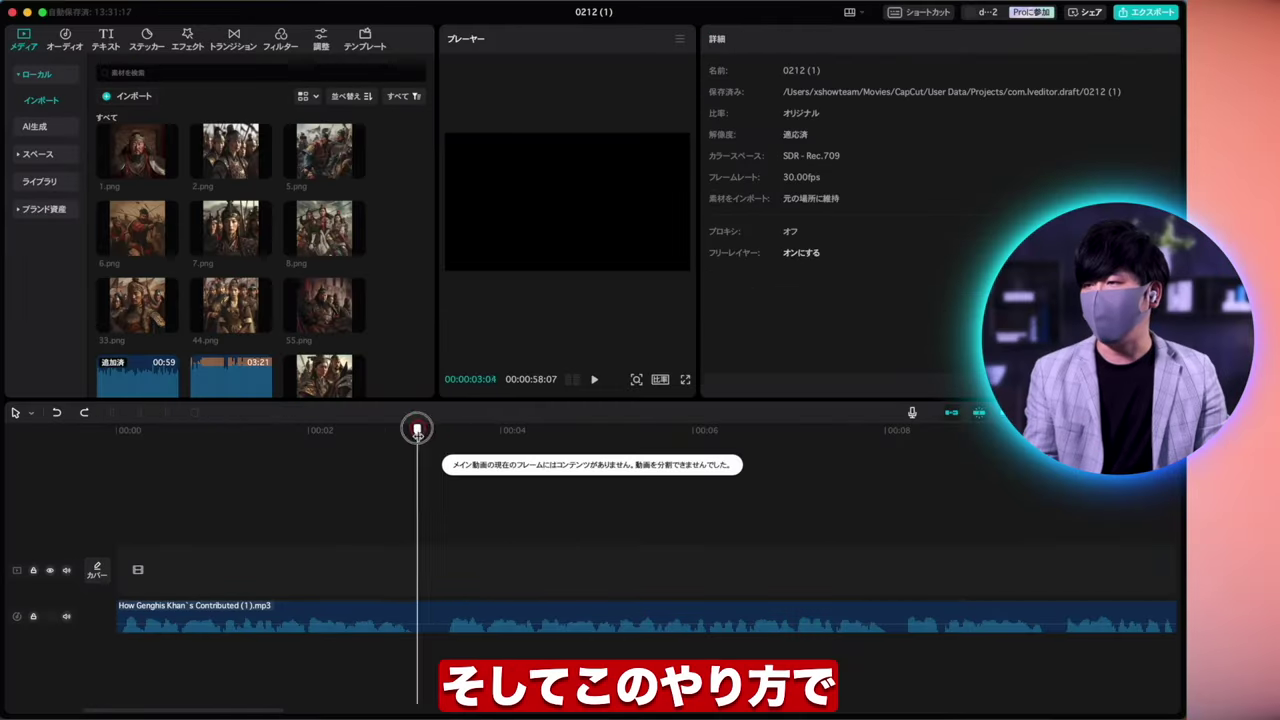
# Cut the narration at its silent gaps, starting near 00:00:03:02, and remove all the blank sections
pyautogui.hotkey('ctrl', 'b')
pyautogui.moveTo(417, 430); pyautogui.dragTo(440, 430)
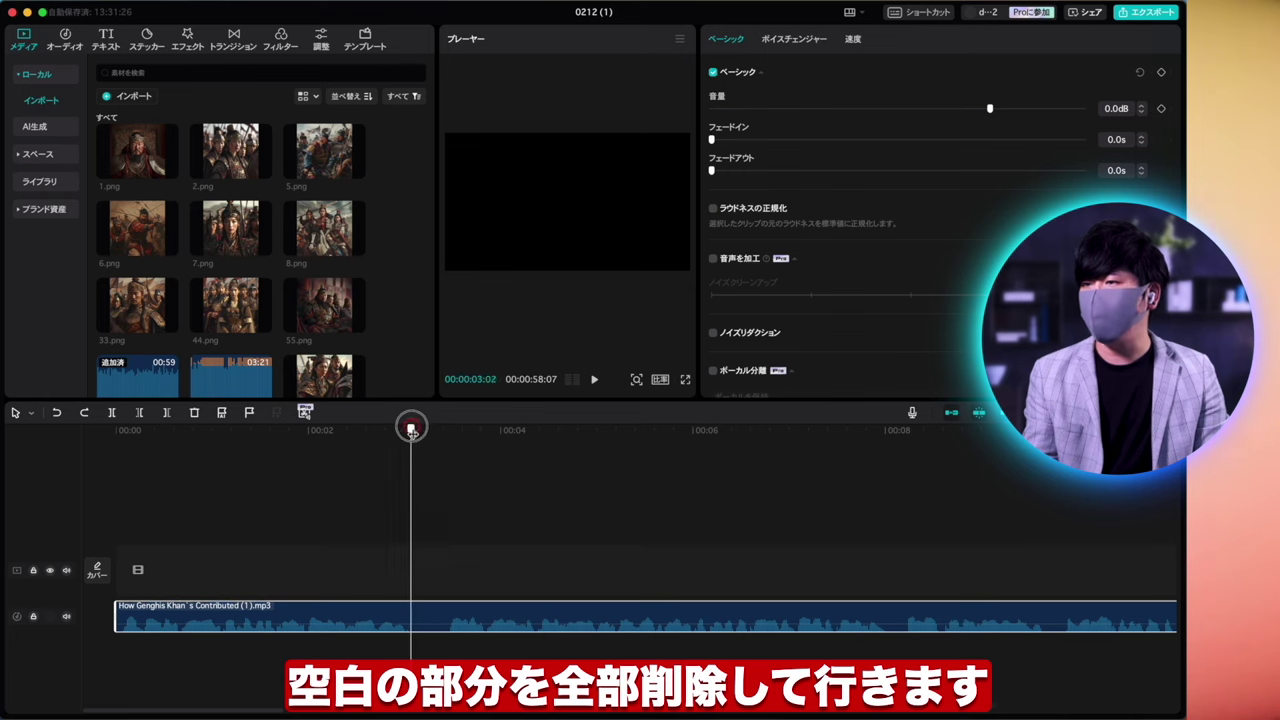
pyautogui.moveTo(582, 432); pyautogui.dragTo(773, 432)
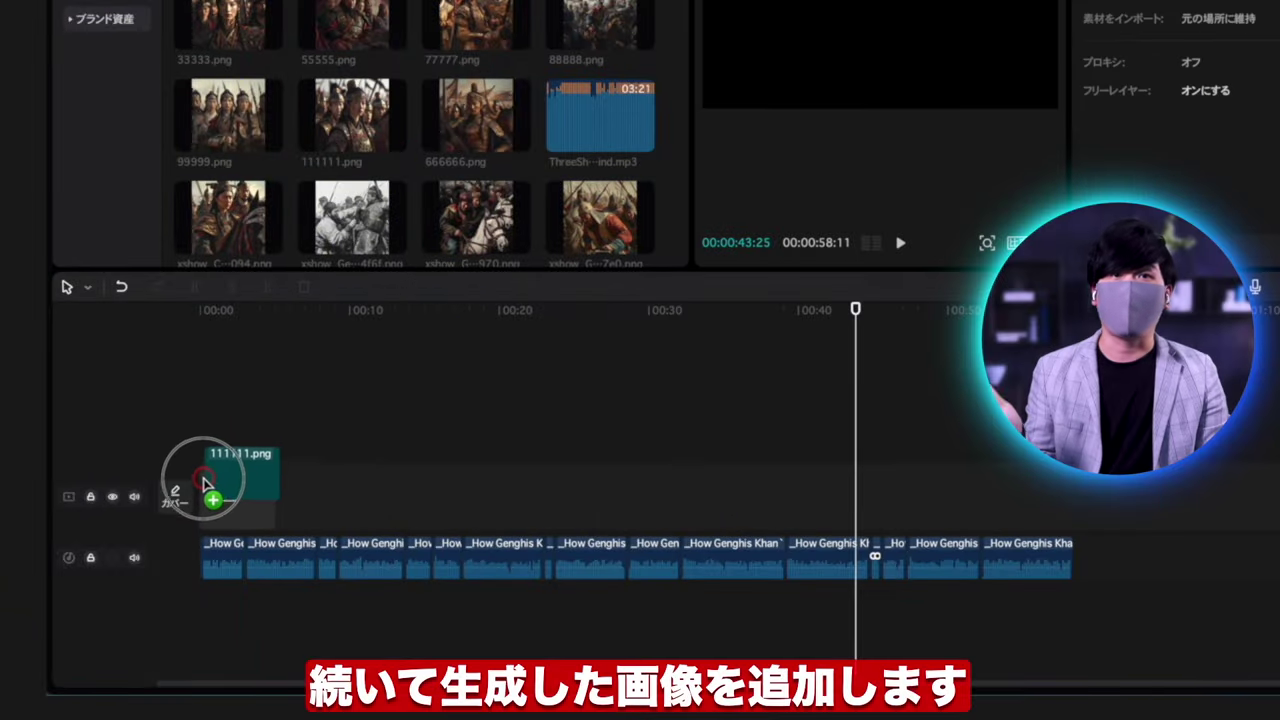
# Place 111111.png at the start of the main video track, above the cut narration
pyautogui.moveTo(205, 484); pyautogui.dragTo(210, 484)
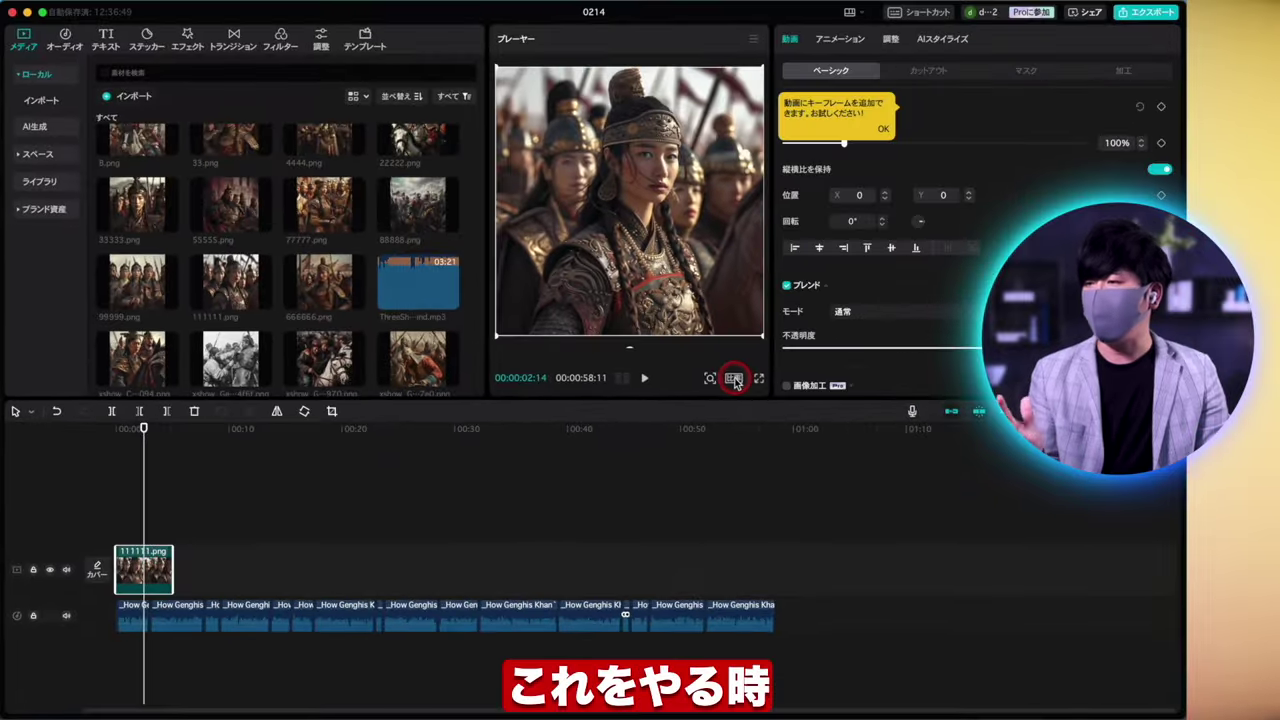
# Set the project aspect ratio to 9:16 and enlarge the 111111.png image to fill the vertical frame
pyautogui.click(735, 379)
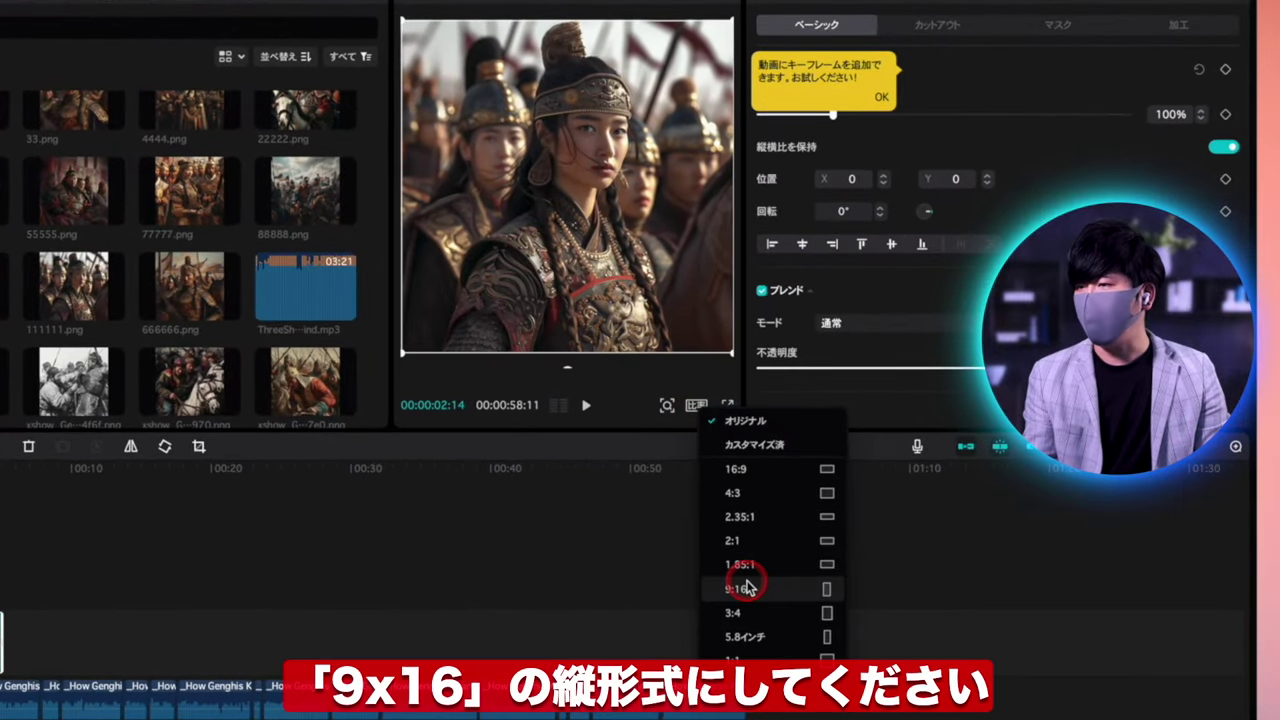
pyautogui.click(757, 590)
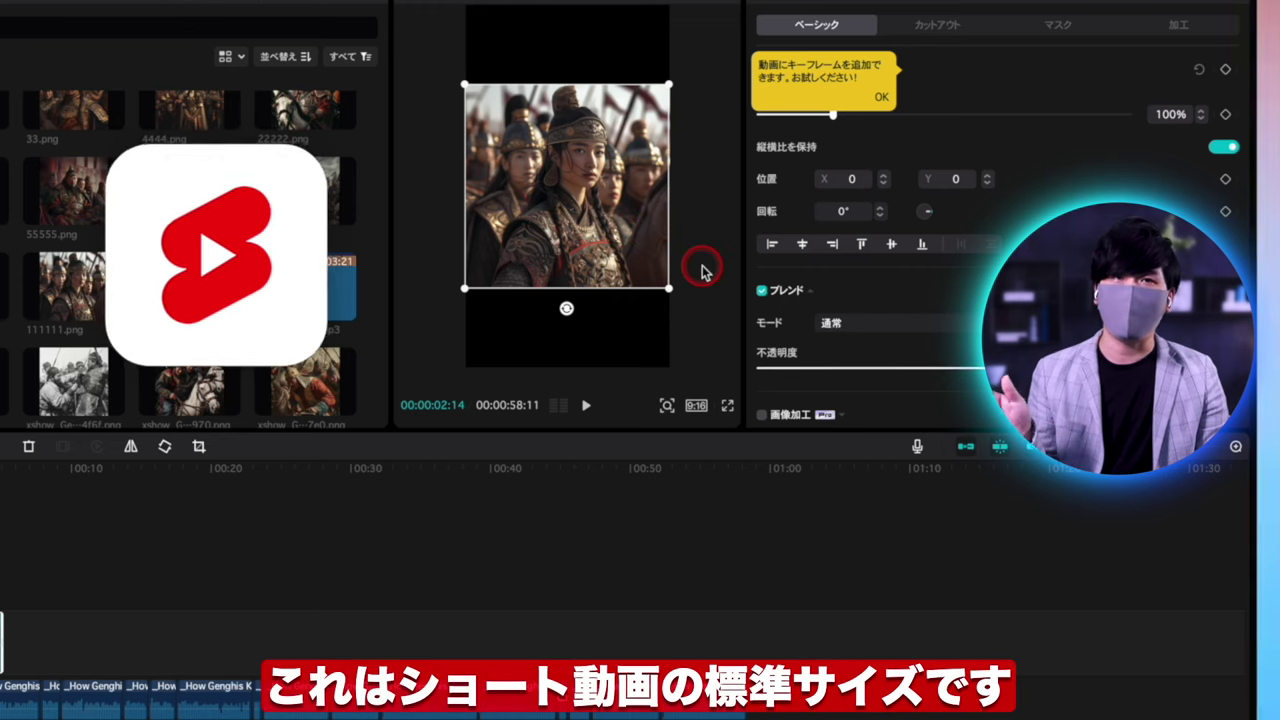
pyautogui.moveTo(669, 288); pyautogui.dragTo(749, 367)
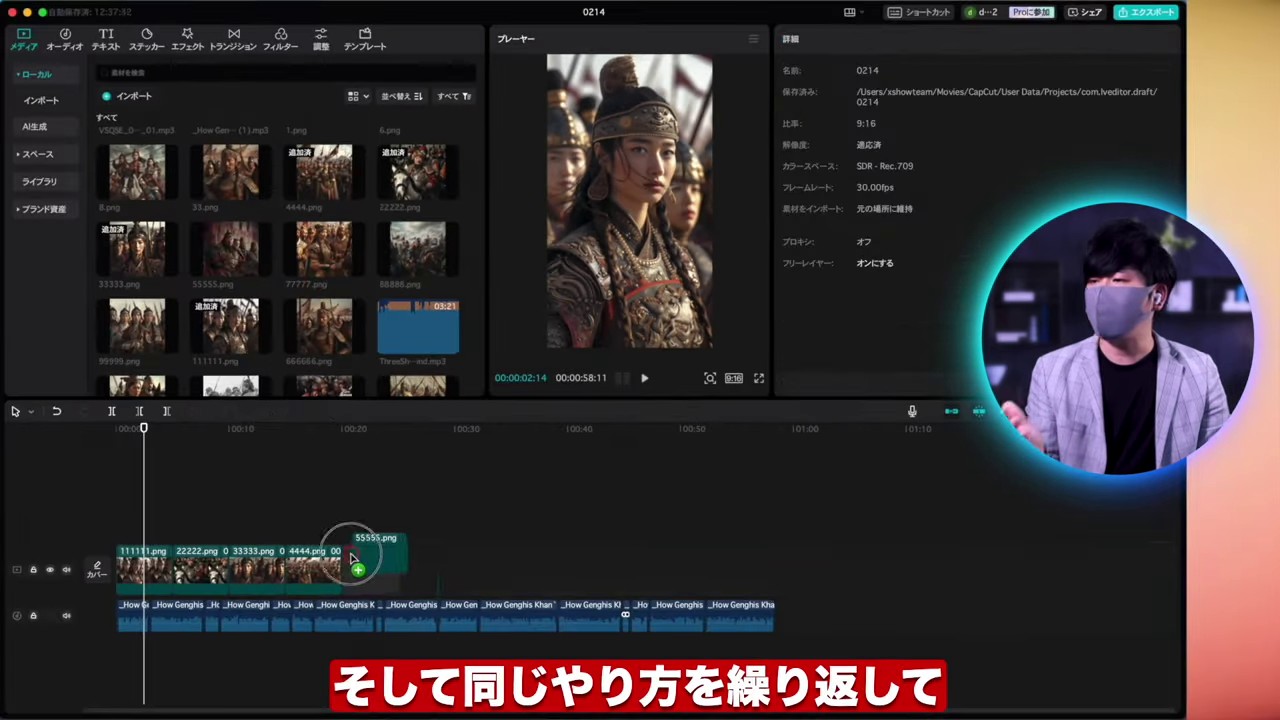
# Append the remaining images, from 22222.png to 99999.png and the xshow_Generate files, after the first clip and fit them to the narration cuts
pyautogui.scroll(-2, 257, 286)
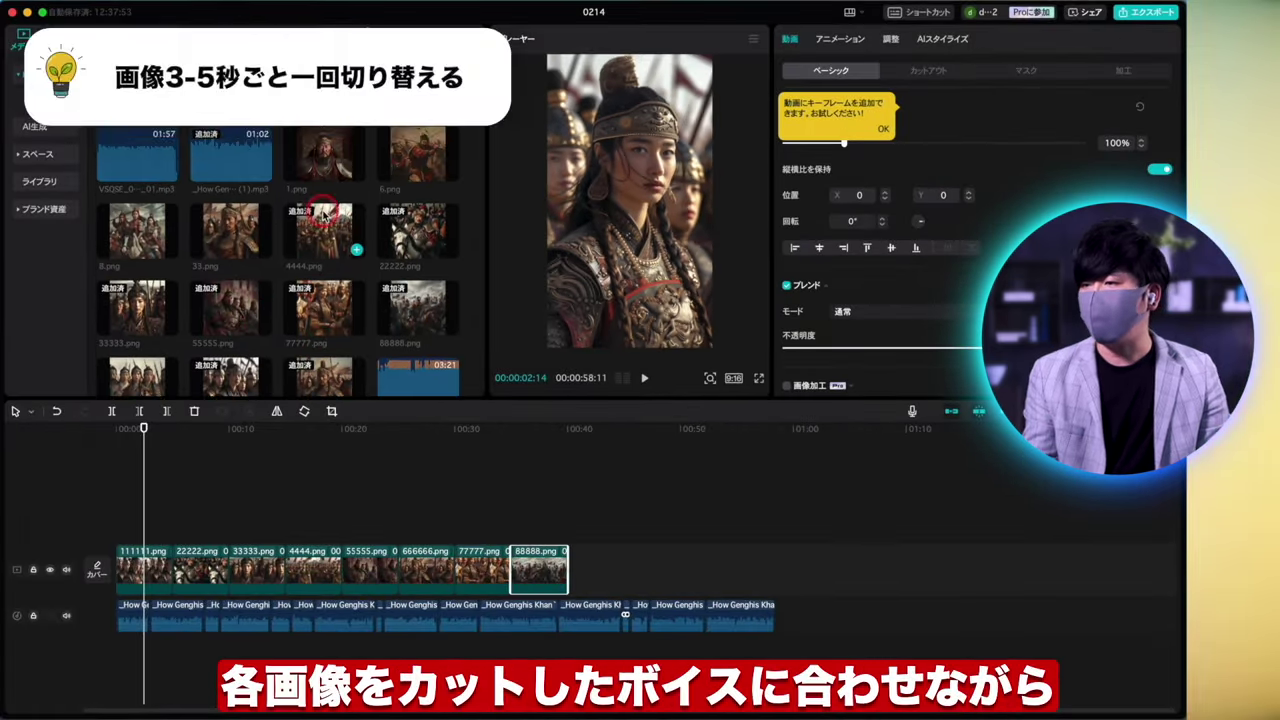
pyautogui.scroll(-3, 278, 268)
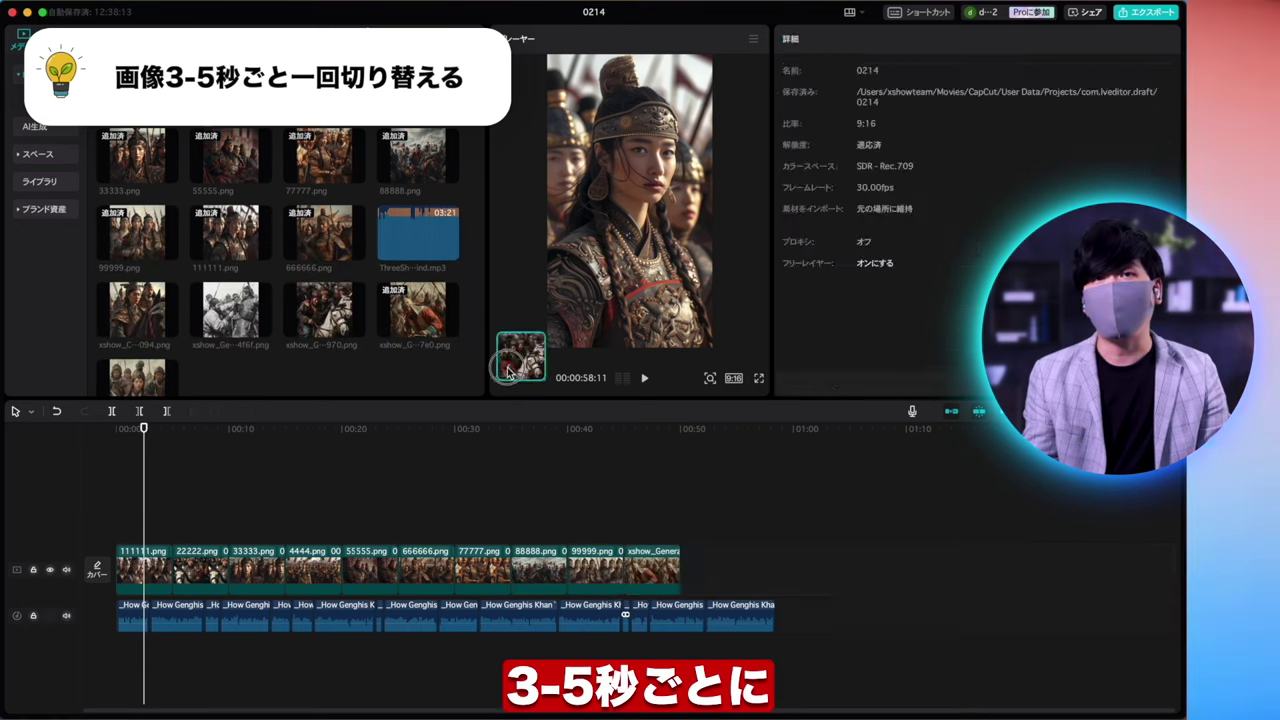
pyautogui.click(255, 565)
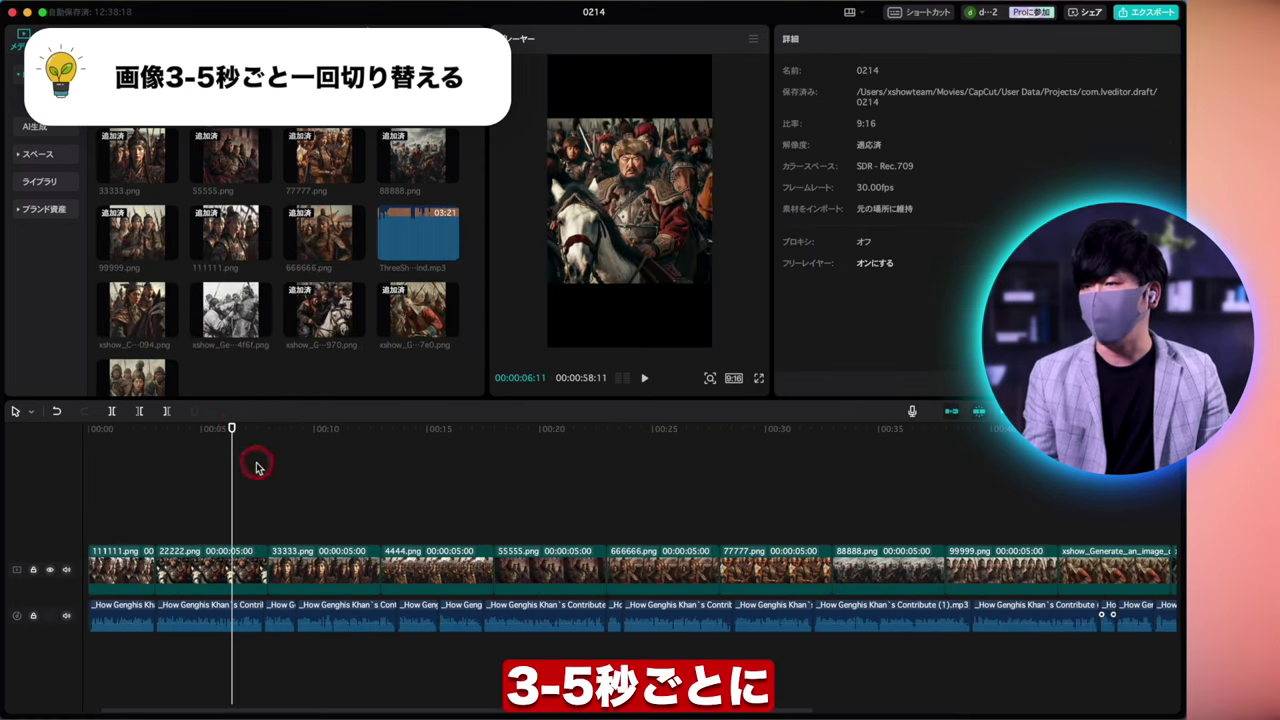
pyautogui.click(600, 213)
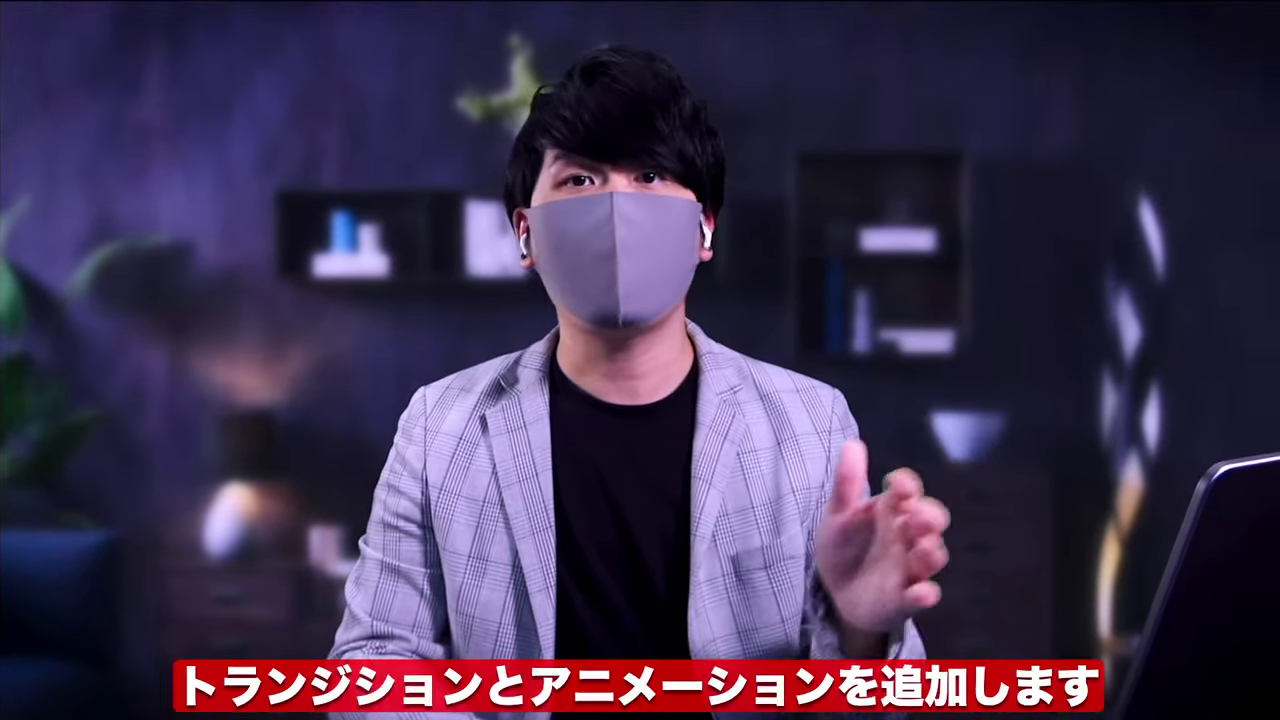
# Add the クリア filter above the video track and stretch it across the whole image sequence
pyautogui.click(283, 43)
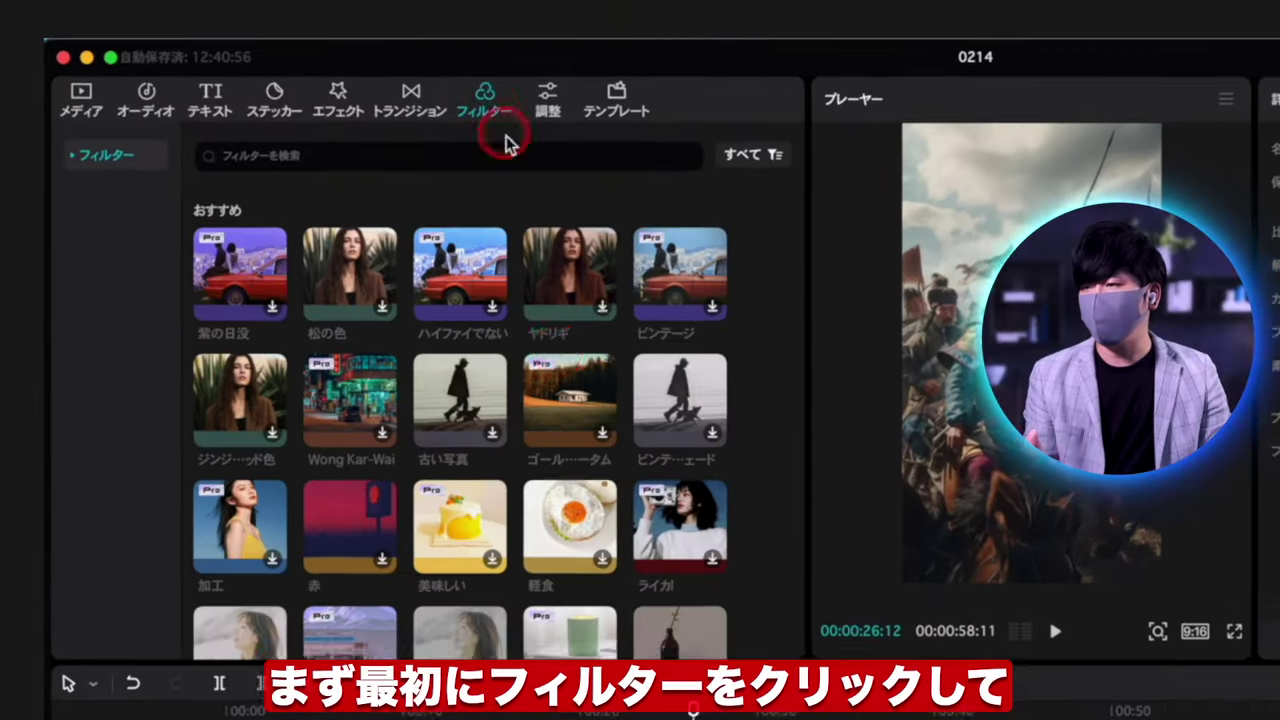
pyautogui.scroll(-2, 470, 400)
pyautogui.click(587, 378)
pyautogui.scroll(-8, 500, 450)
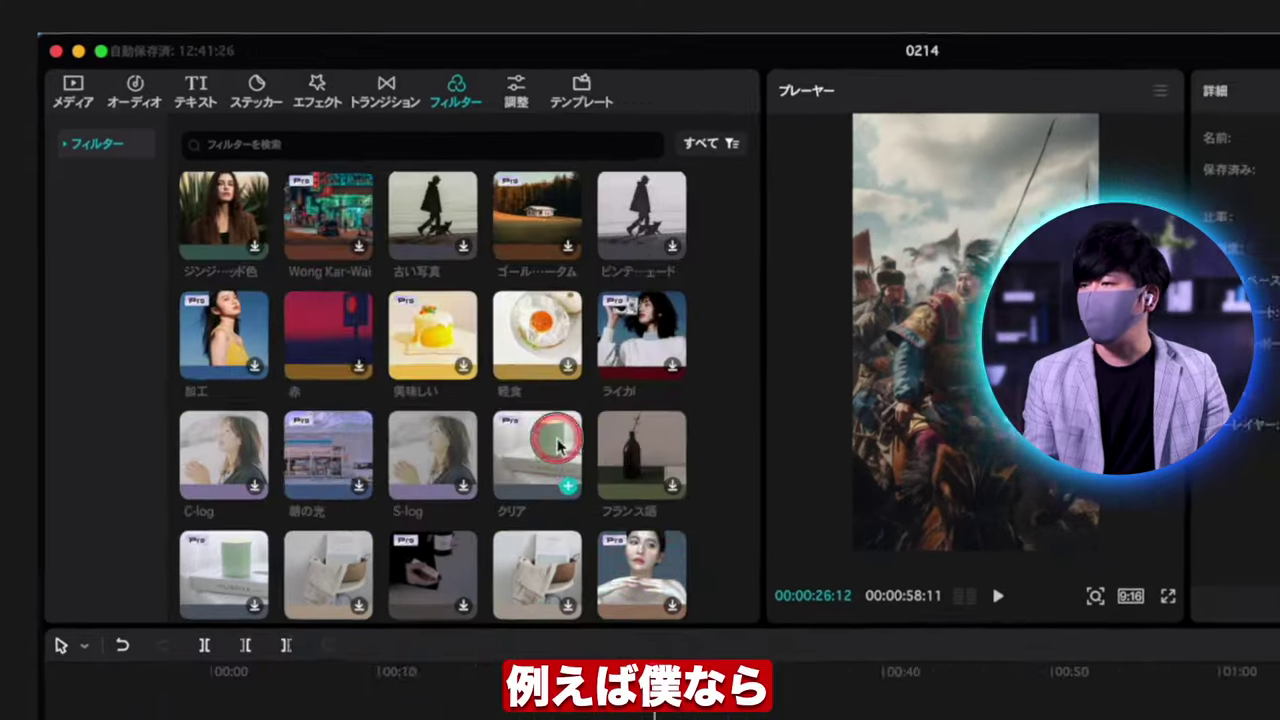
pyautogui.moveTo(350, 290); pyautogui.dragTo(763, 529)
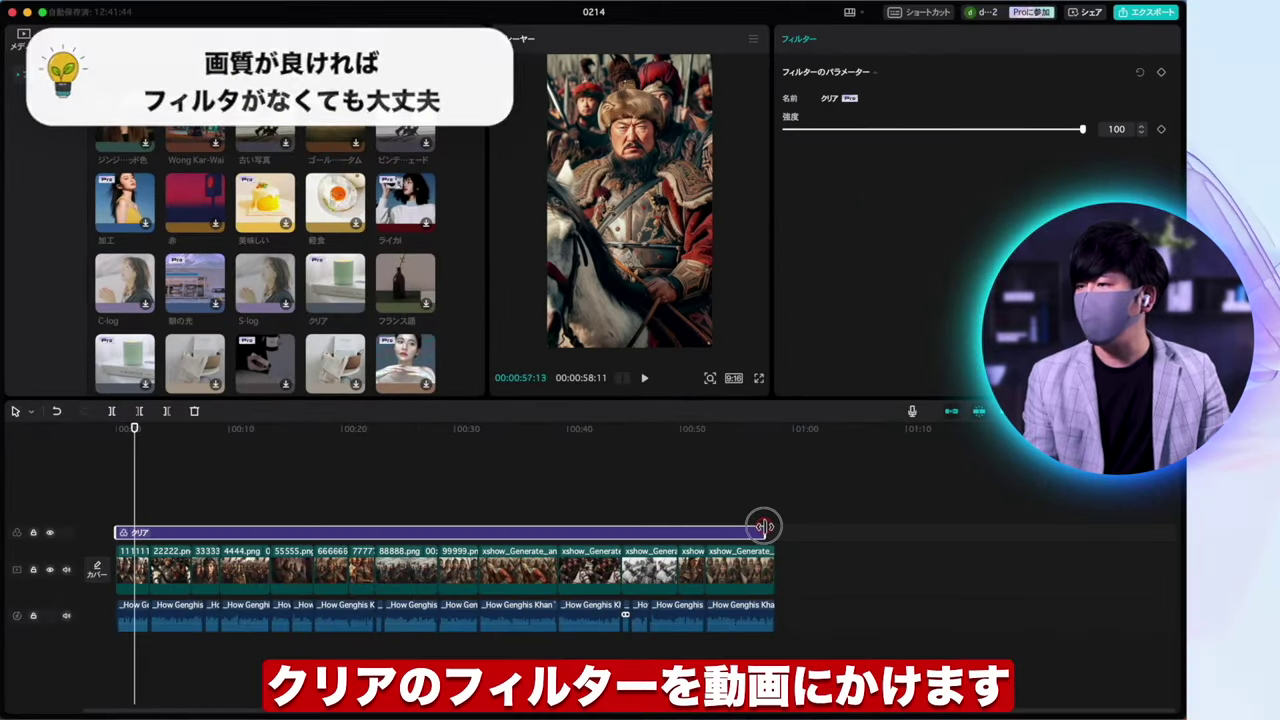
# Apply the ズーム 1 entrance animation to the first image clip, 111111.png
pyautogui.click(149, 449)
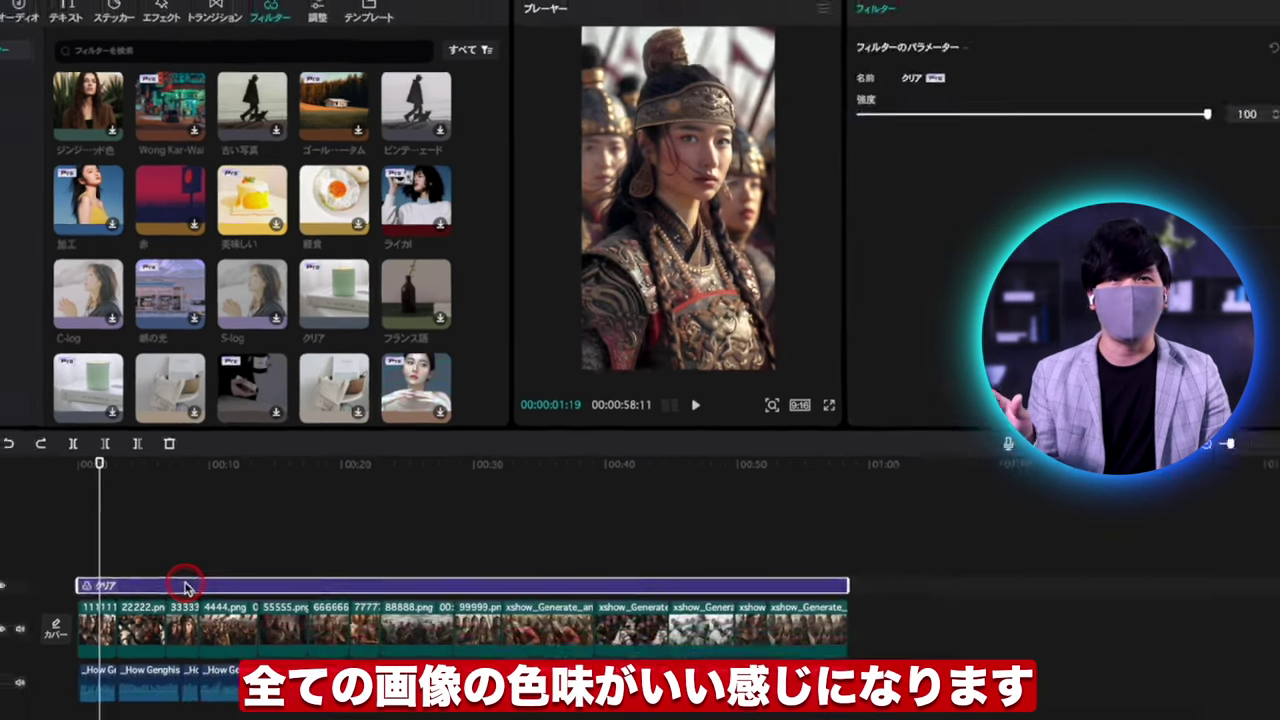
pyautogui.click(849, 34)
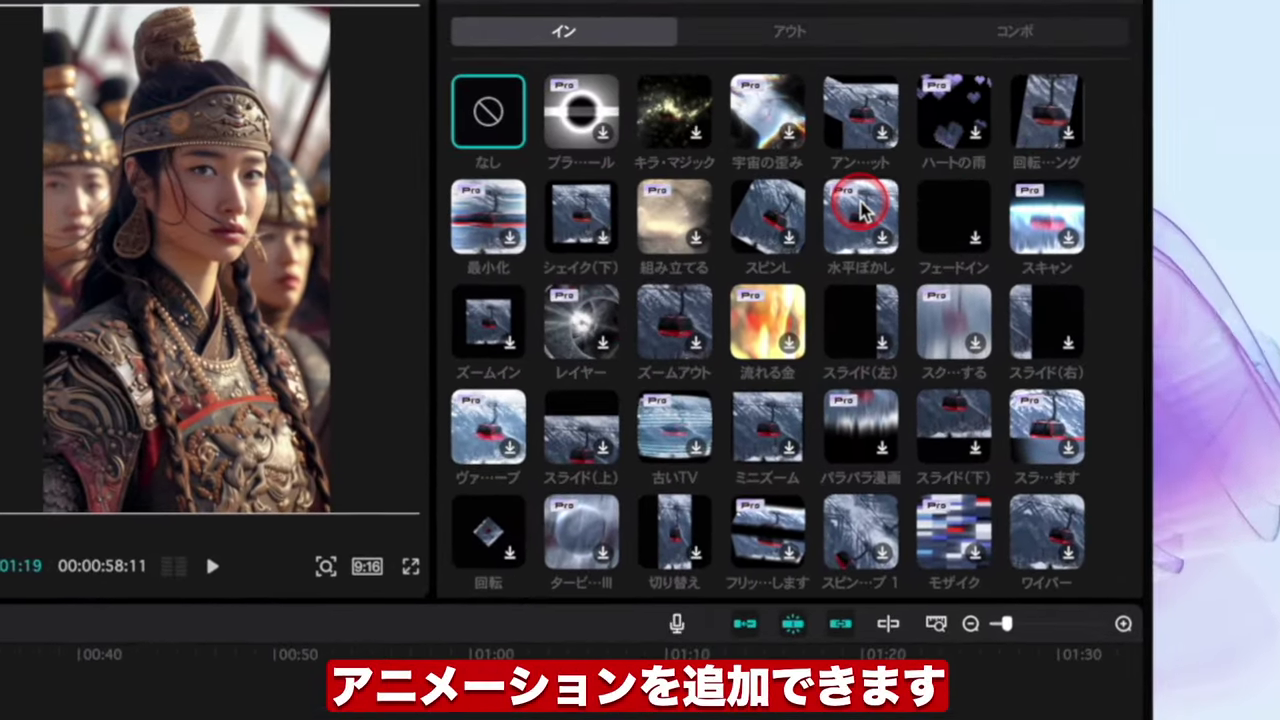
pyautogui.scroll(-2, 985, 175)
pyautogui.scroll(-6, 578, 340)
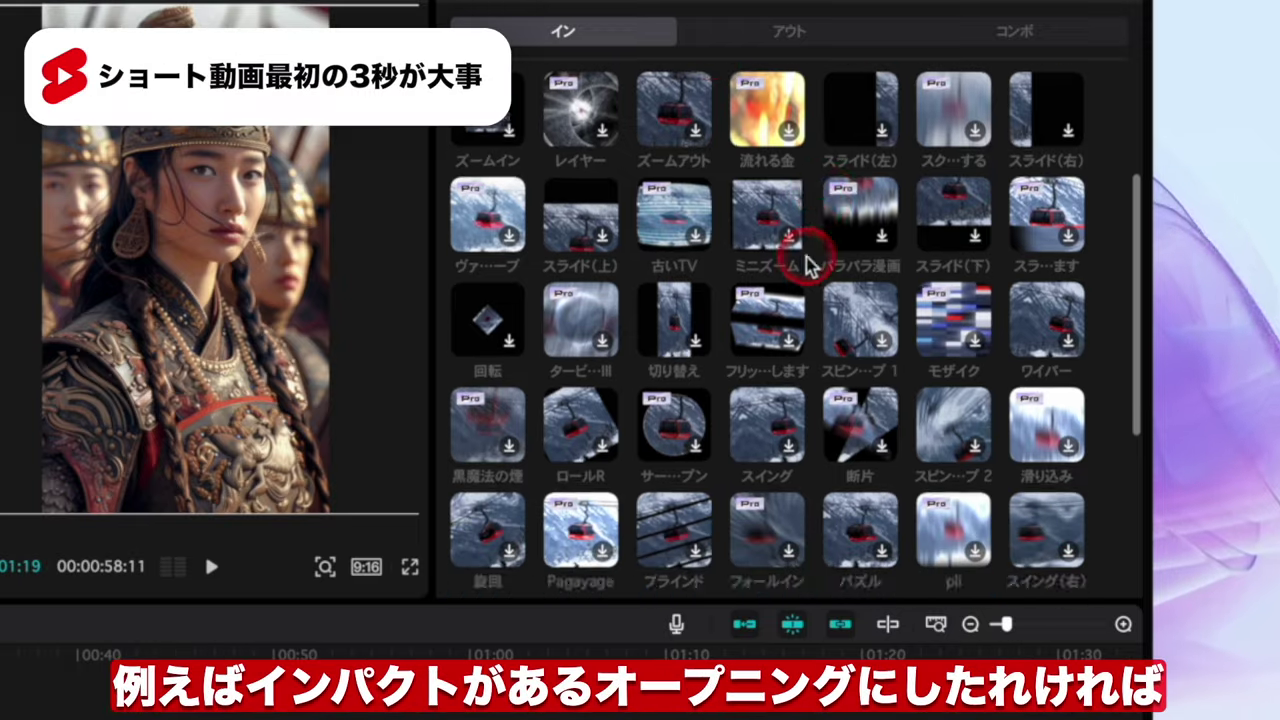
pyautogui.scroll(-1, 870, 400)
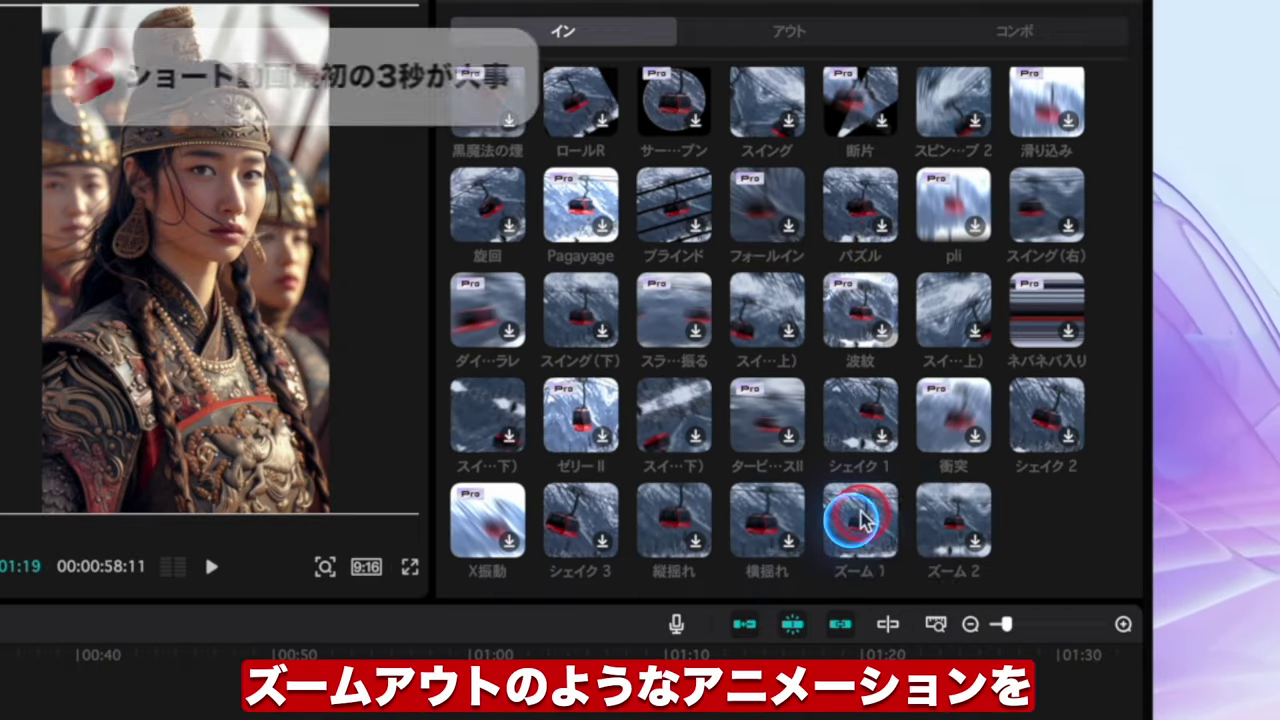
pyautogui.click(860, 516)
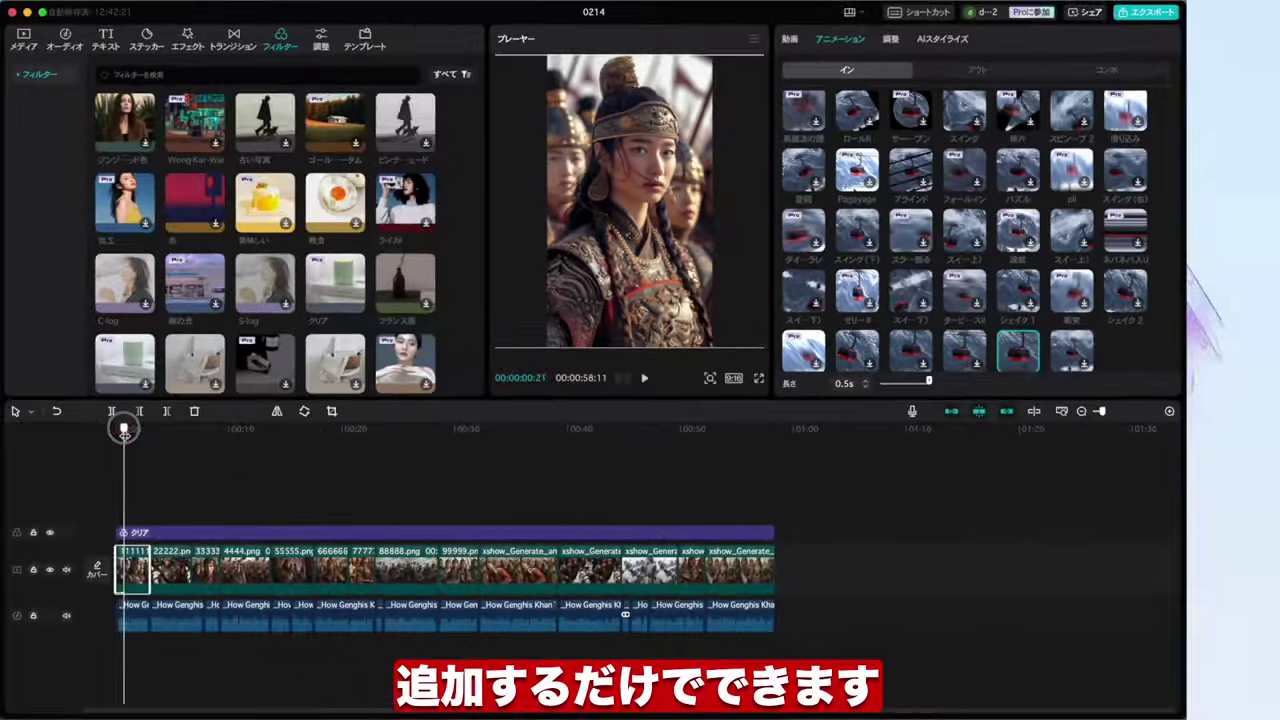
# Lengthen the entrance animation on the first image clip, 111111.png
pyautogui.click(117, 430)
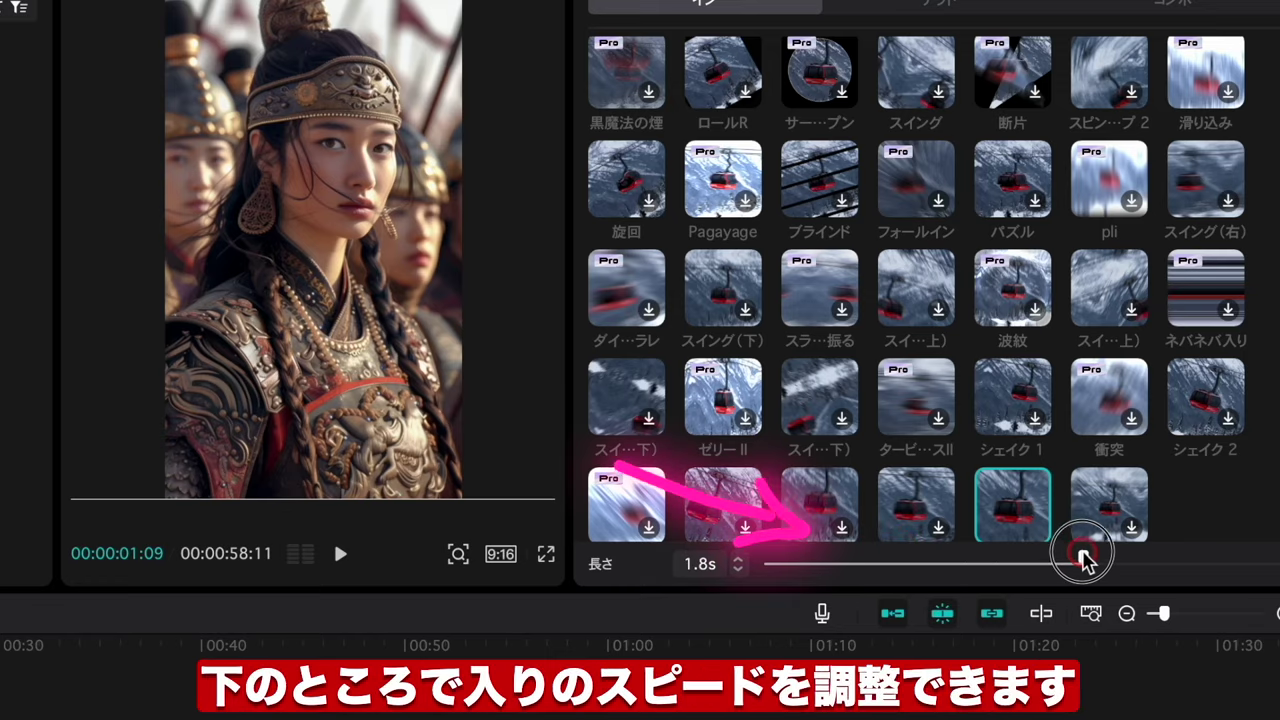
pyautogui.moveTo(1083, 560); pyautogui.dragTo(1115, 561)
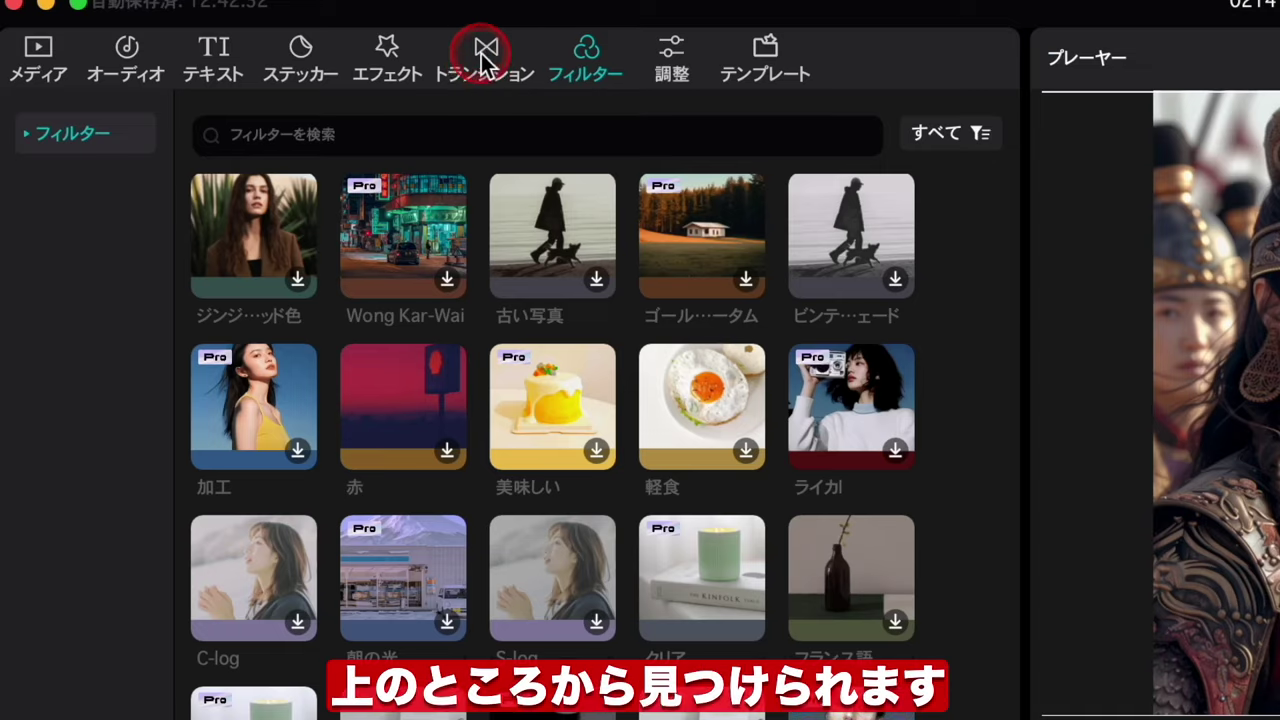
# Add the 左 transition between 111111.png and 22222.png and play back the cut
pyautogui.click(486, 50)
pyautogui.scroll(-5, 895, 286)
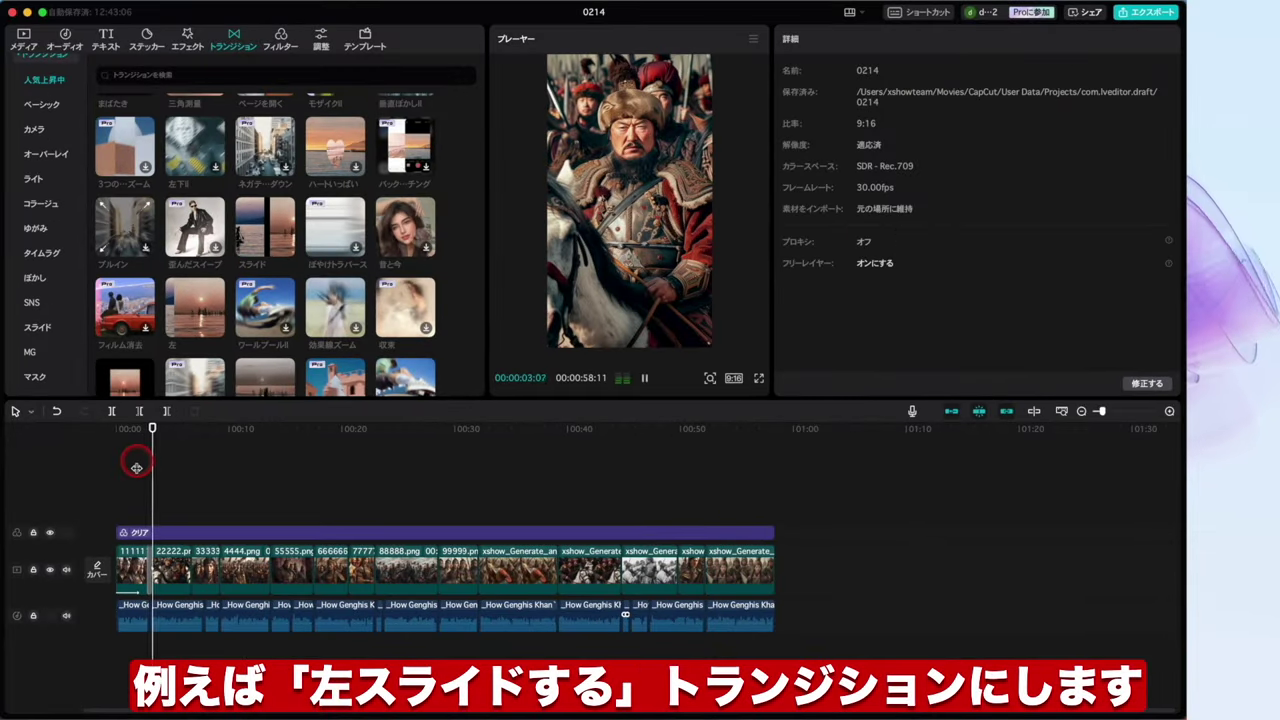
pyautogui.click(136, 467)
pyautogui.press('space')
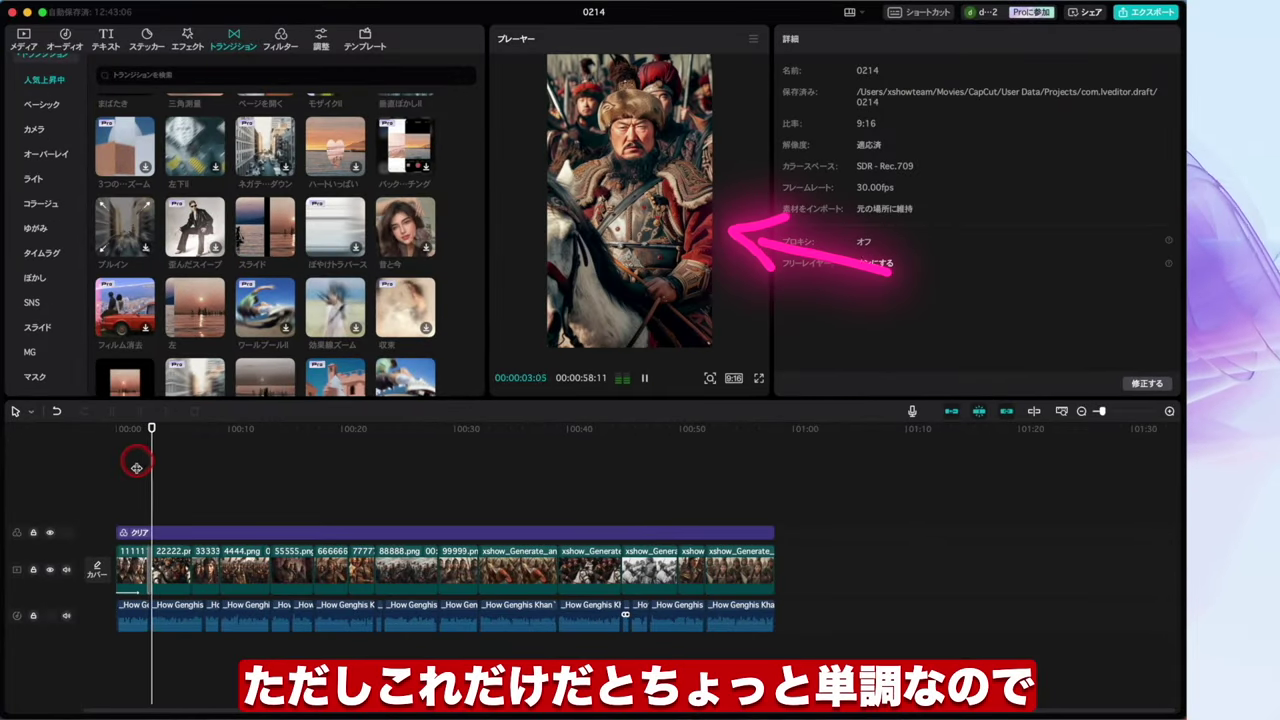
# Apply the 振り子 1 combo animation to 22222.png, preview it, and add the 左 transition between that clip and 33333.png
pyautogui.click(1054, 86)
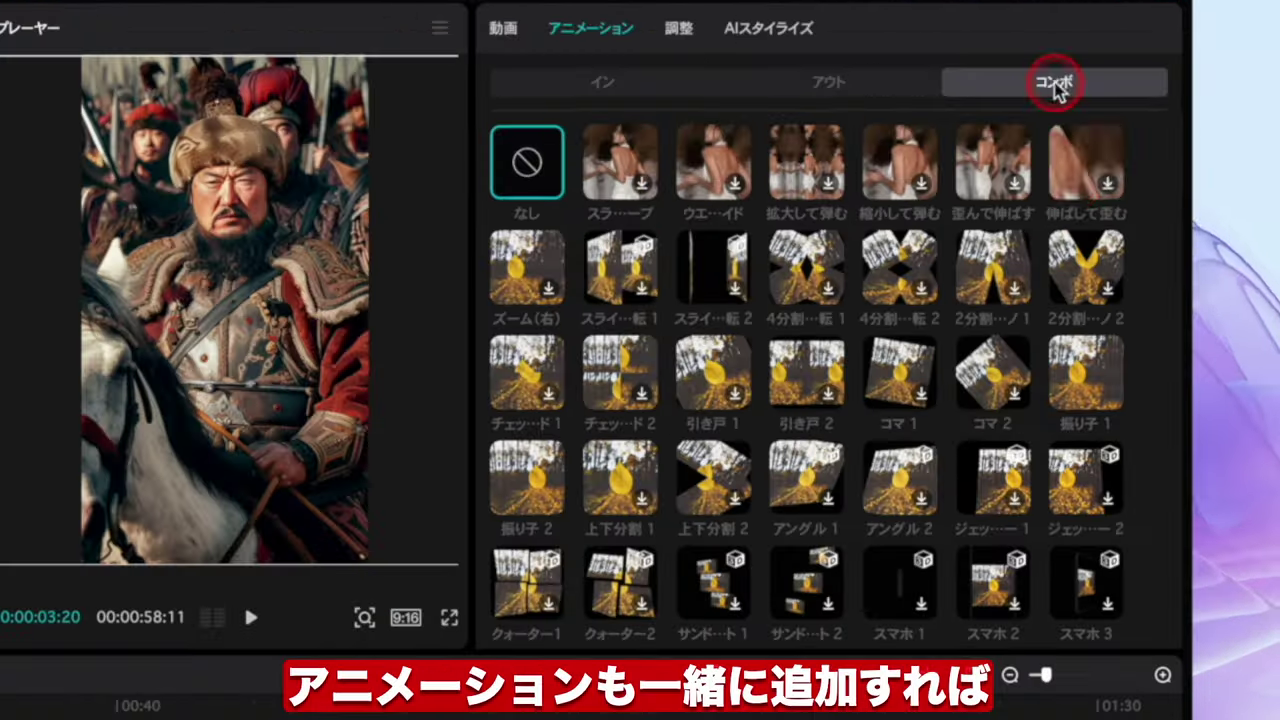
pyautogui.scroll(-1, 1090, 258)
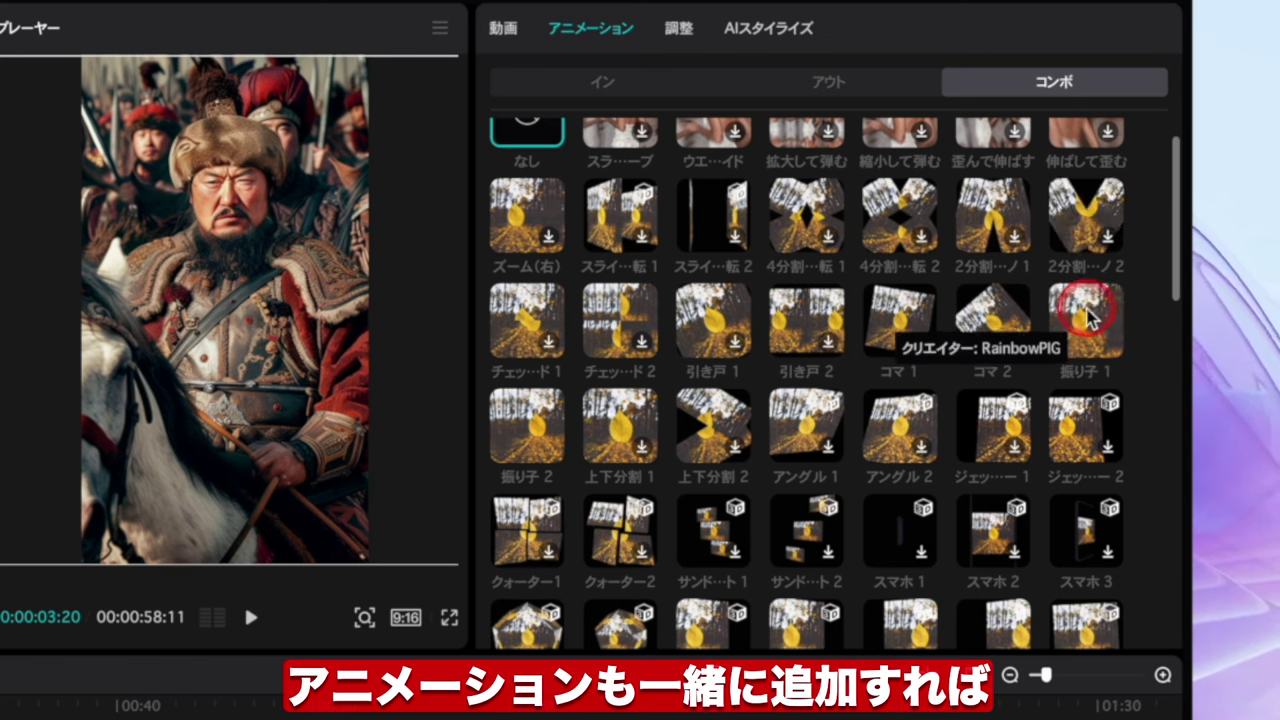
pyautogui.click(1086, 318)
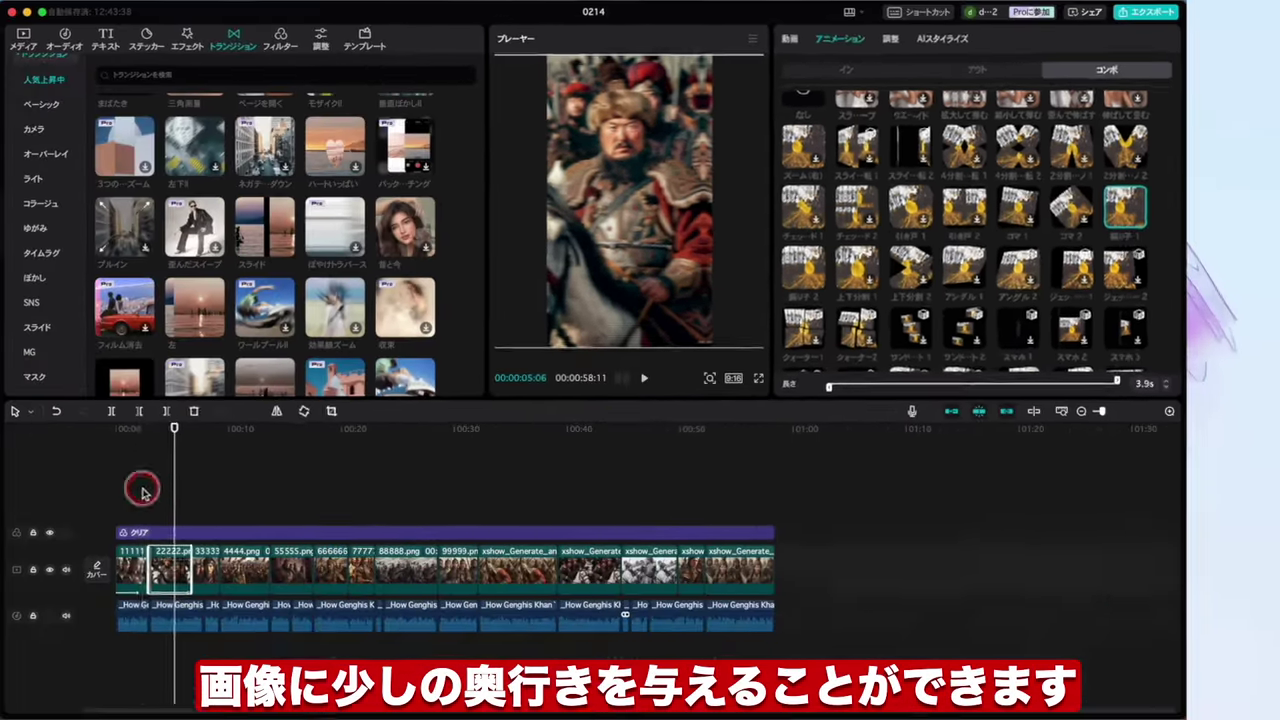
pyautogui.click(142, 491)
pyautogui.press('space')
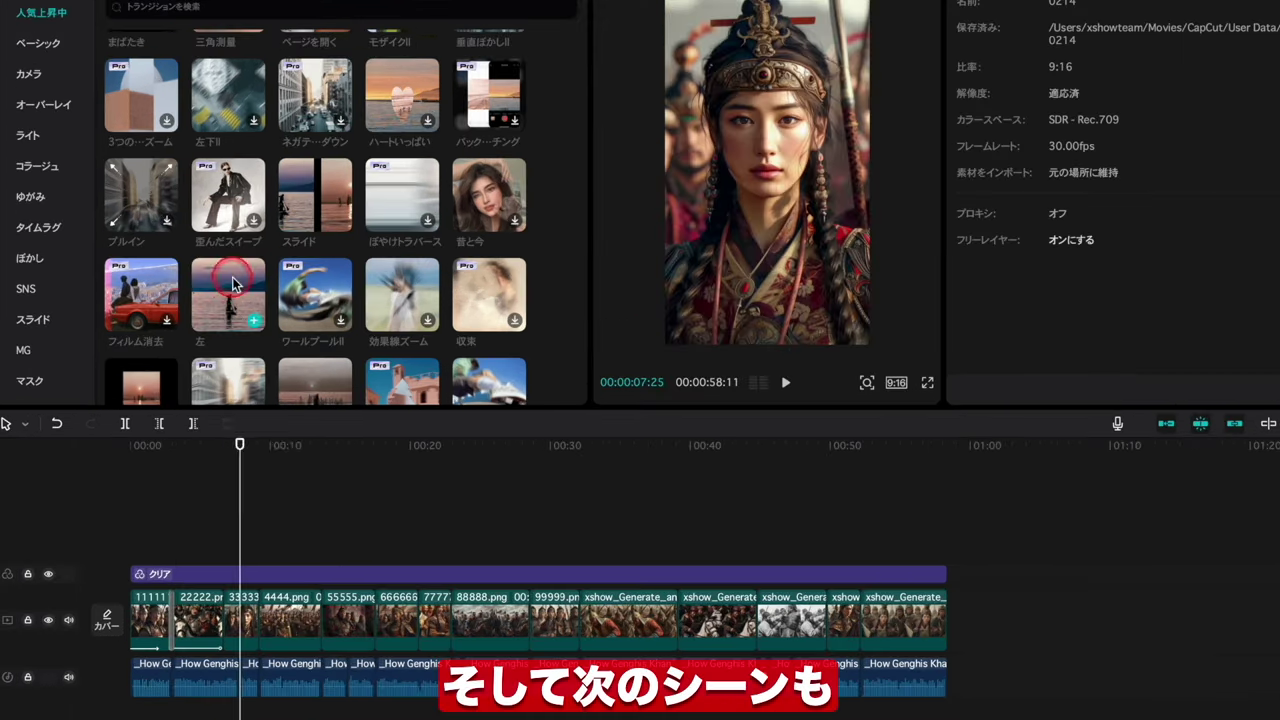
pyautogui.moveTo(267, 543); pyautogui.dragTo(240, 610)
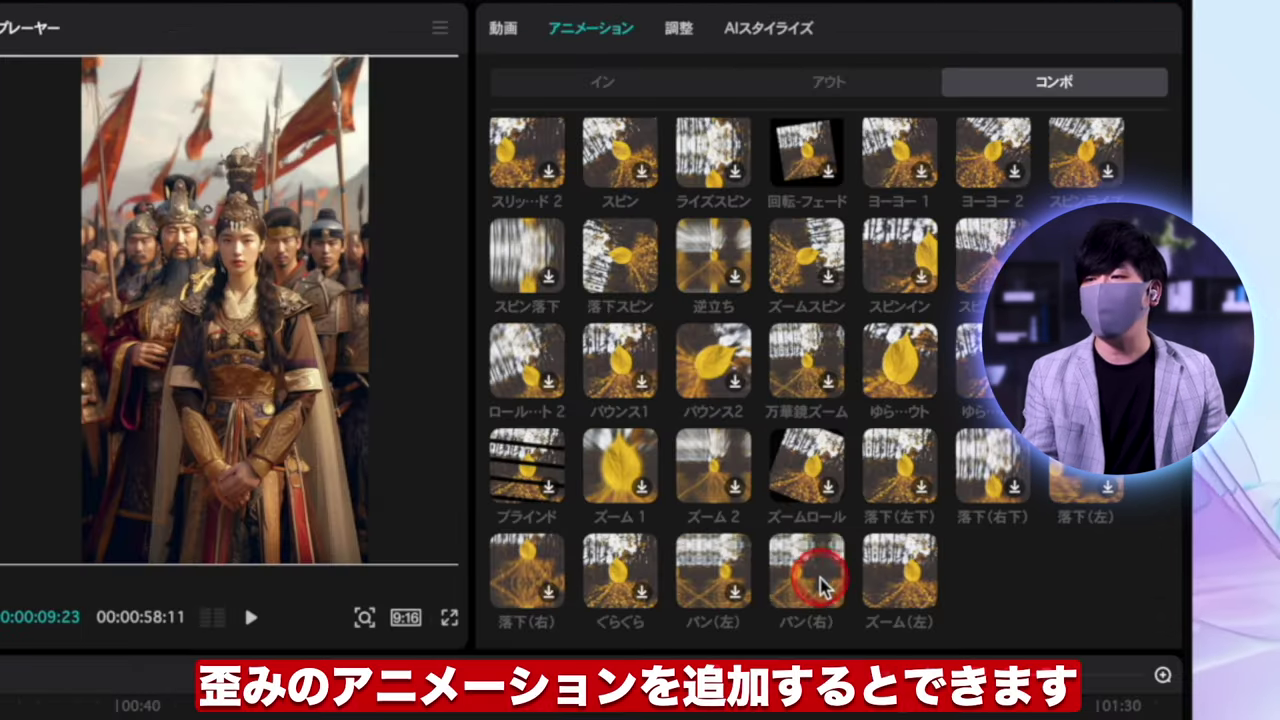
# Apply the パン(右) combo animation to 4444.png and add a different transition at the cut before it
pyautogui.click(812, 575)
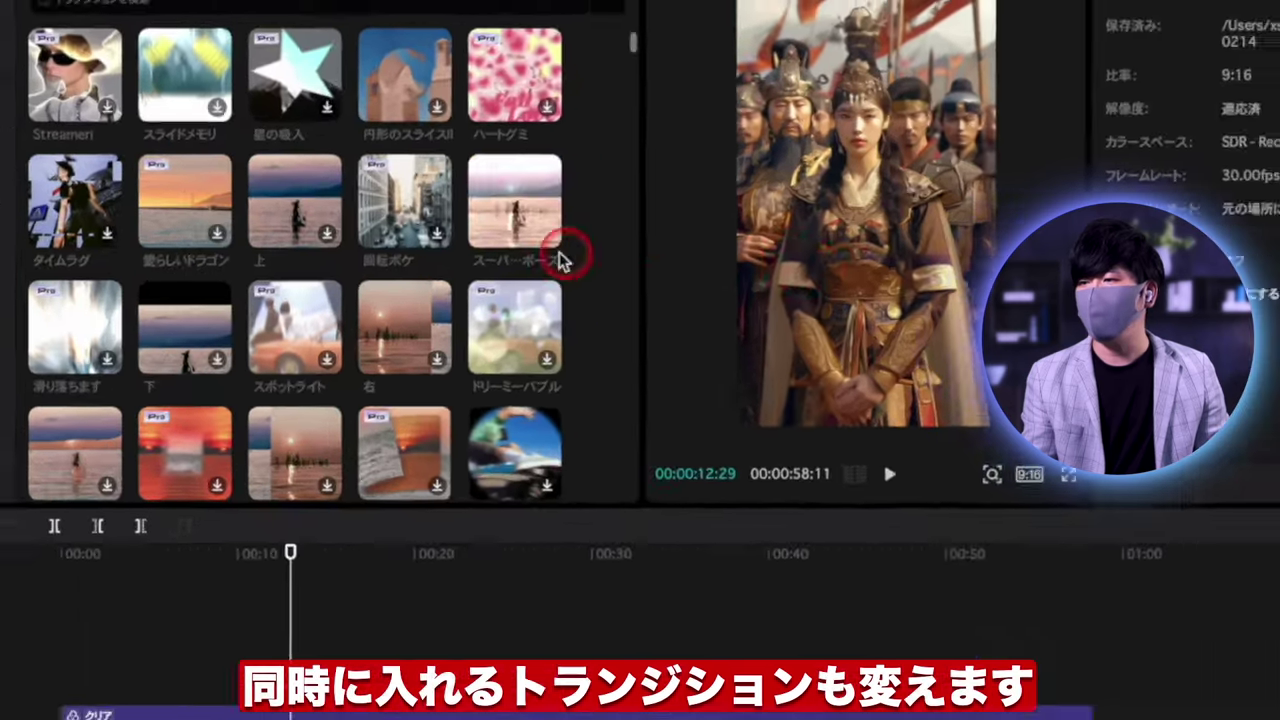
pyautogui.moveTo(420, 268); pyautogui.dragTo(218, 583)
pyautogui.click(206, 500)
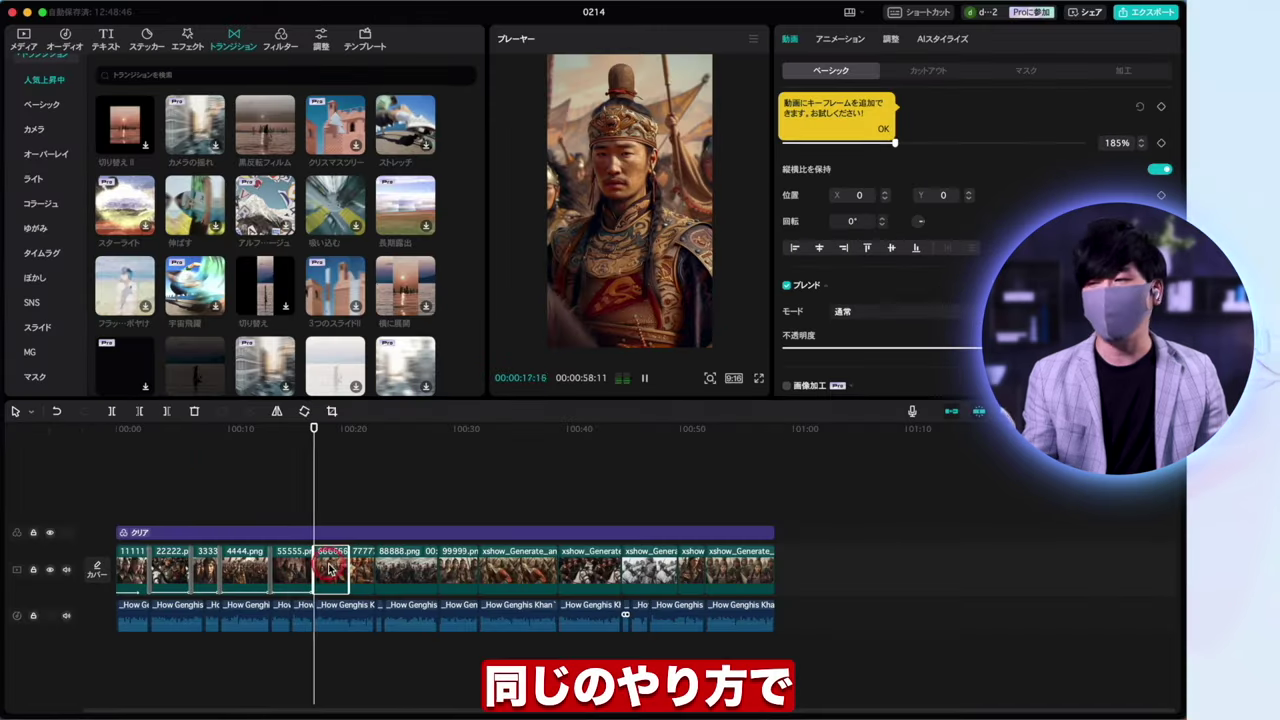
# Apply an animation to the 666666.png clip
pyautogui.click(840, 38)
pyautogui.click(1018, 178)
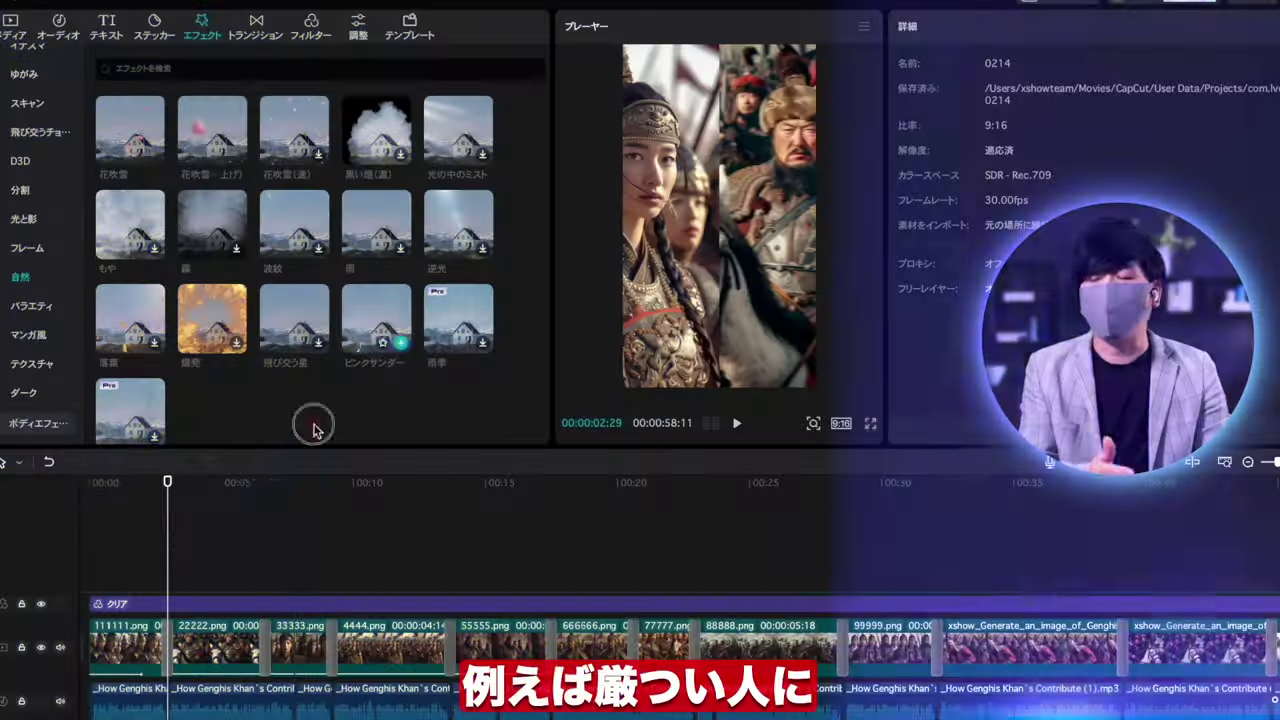
# Add the ピンクサンダー nature effect to the timeline above the 22222.png clip
pyautogui.moveTo(376, 318); pyautogui.dragTo(177, 583)
pyautogui.click(218, 581)
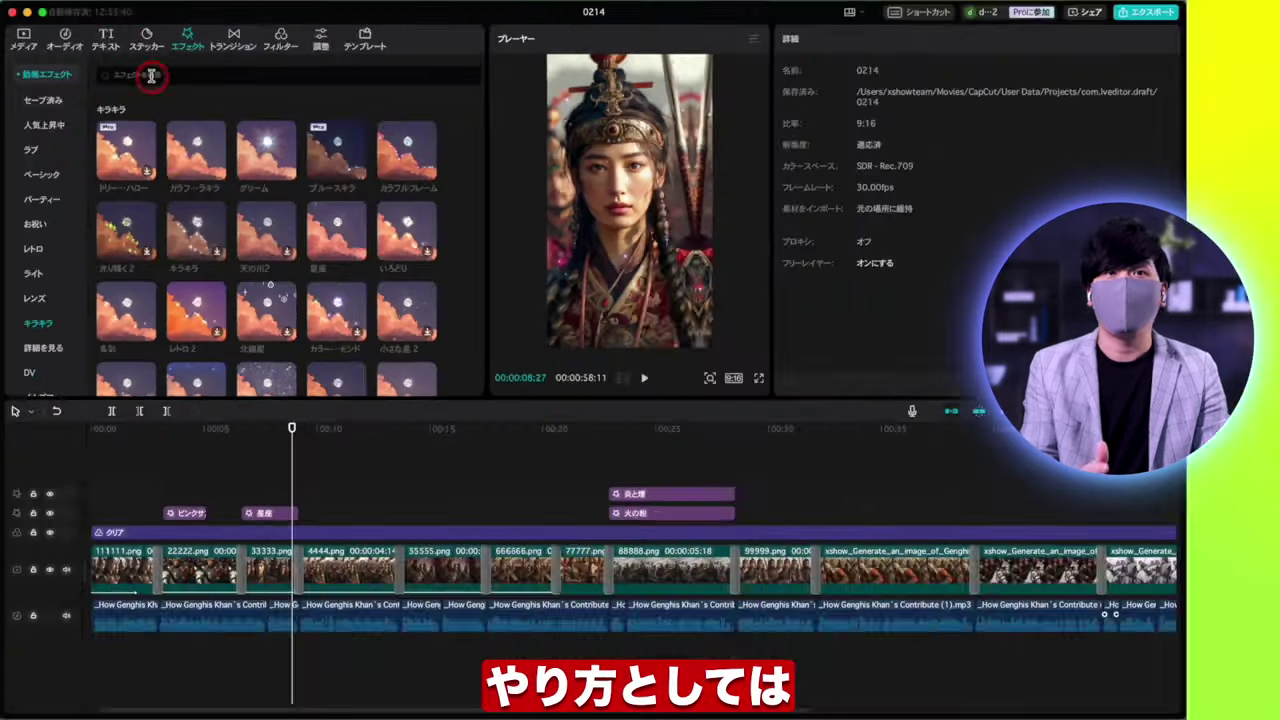
# Generate automatic captions with the language set to 英語 and apply the 飛び出す caption animation to them
pyautogui.click(200, 60)
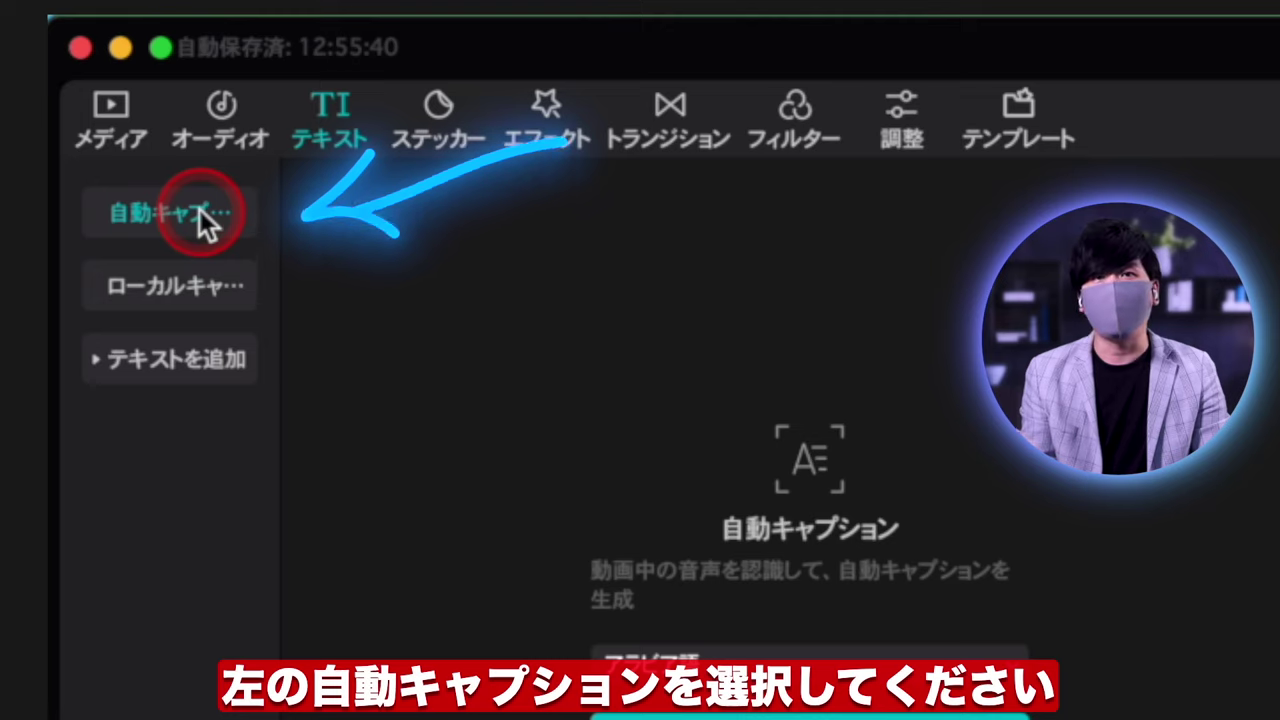
pyautogui.click(893, 666)
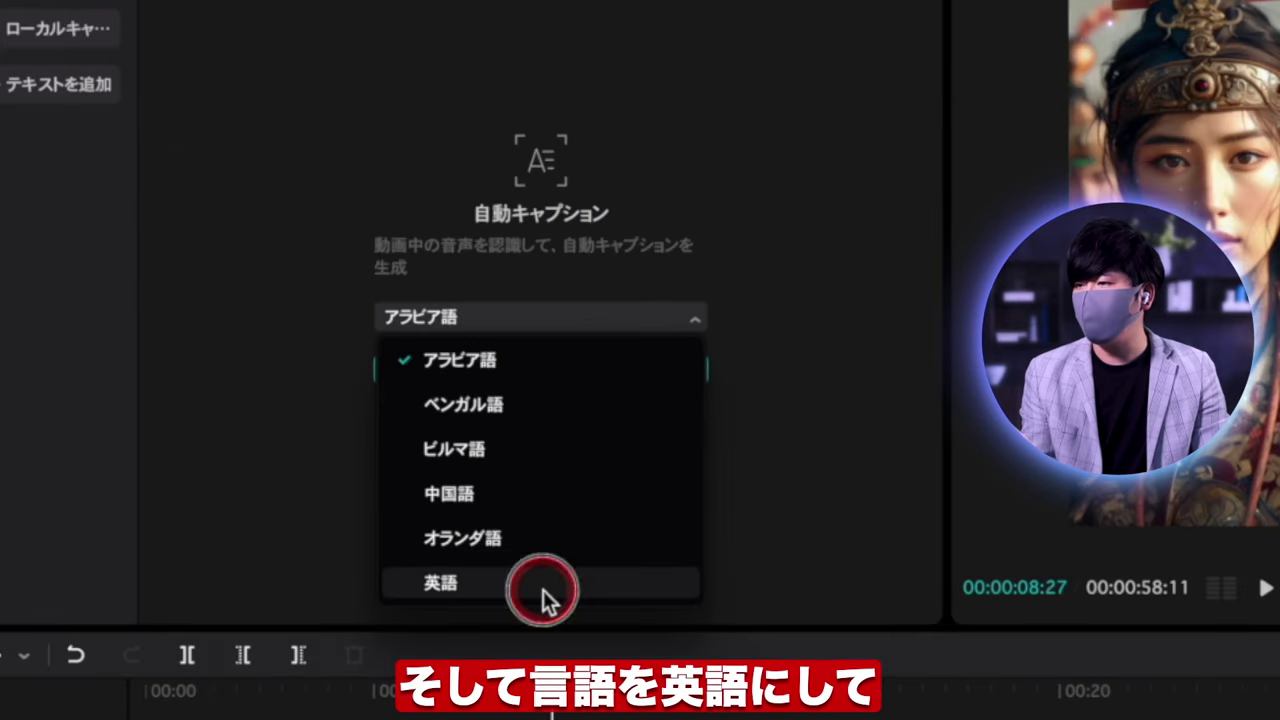
pyautogui.click(543, 590)
pyautogui.click(629, 371)
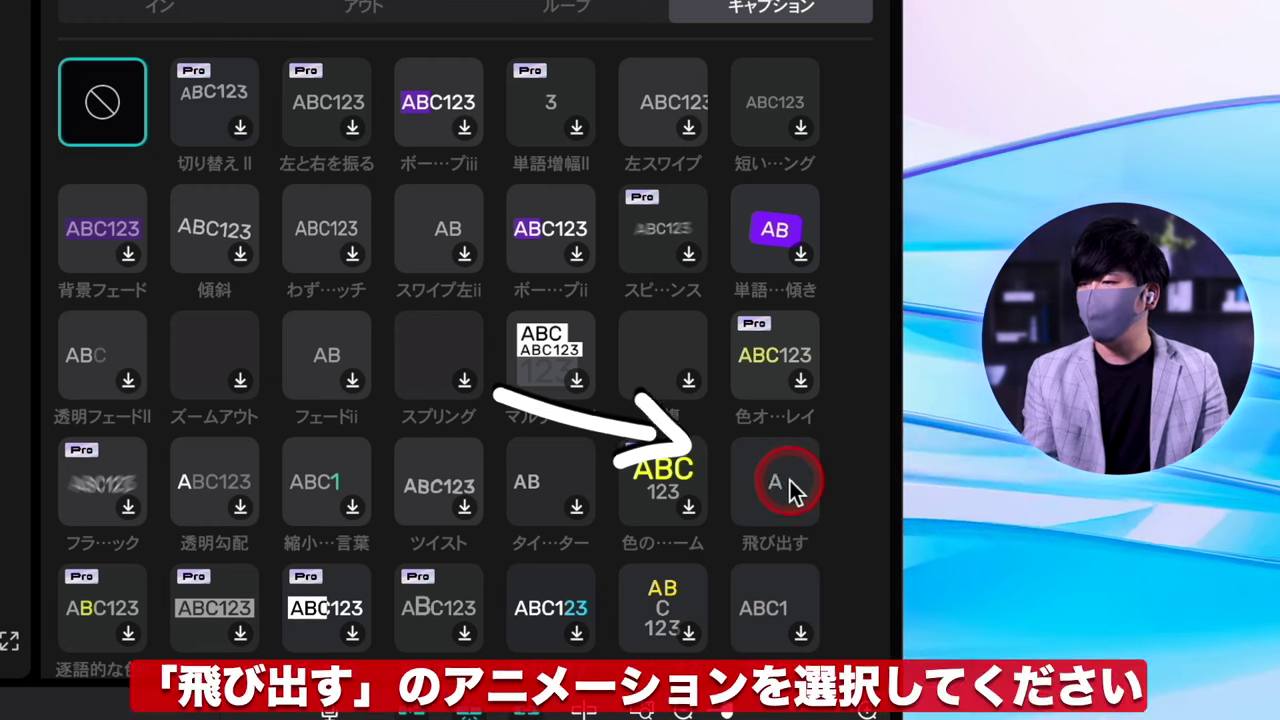
pyautogui.click(785, 482)
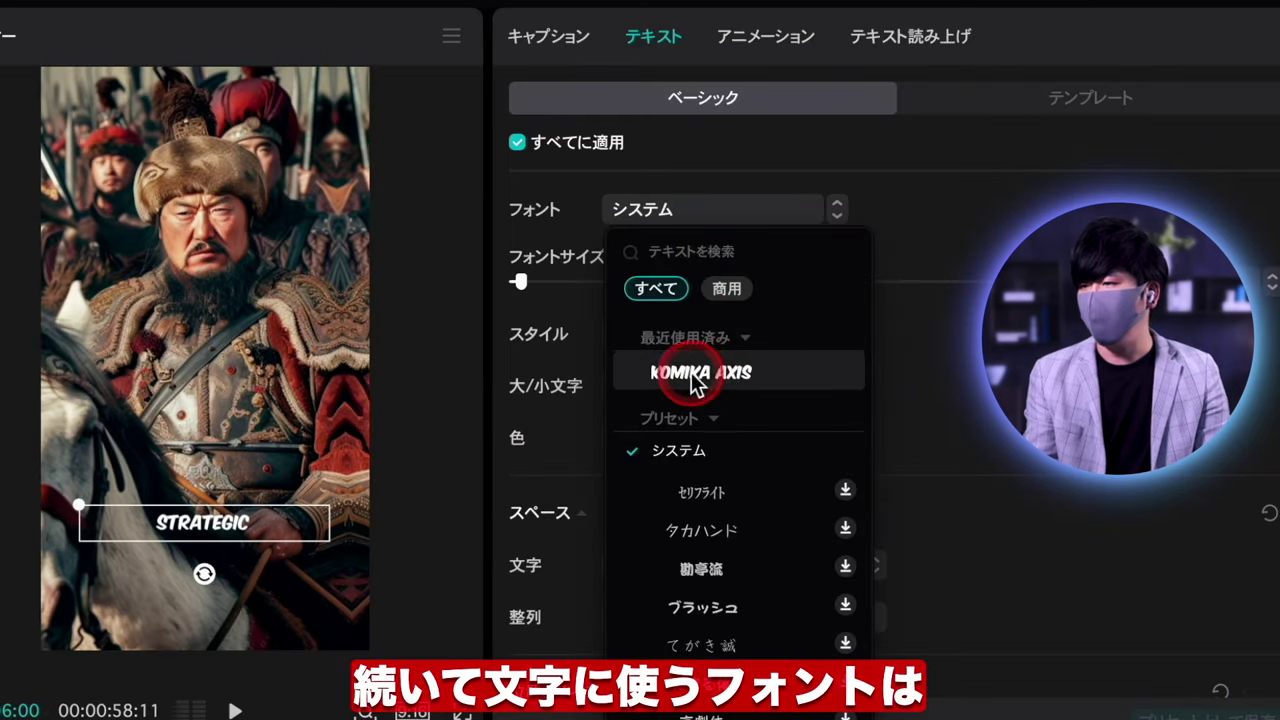
# Set the font of all captions to Komika Axis and increase the distance of their text shadow
pyautogui.click(712, 384)
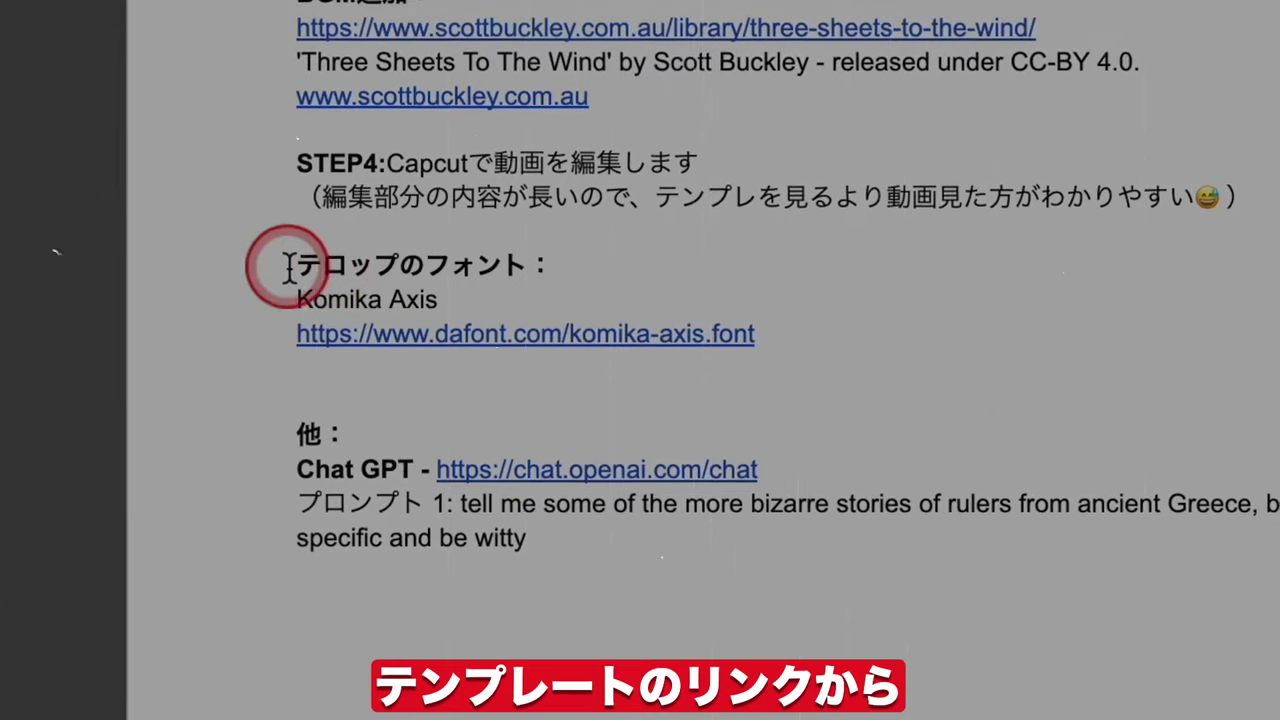
pyautogui.moveTo(300, 266); pyautogui.dragTo(705, 337)
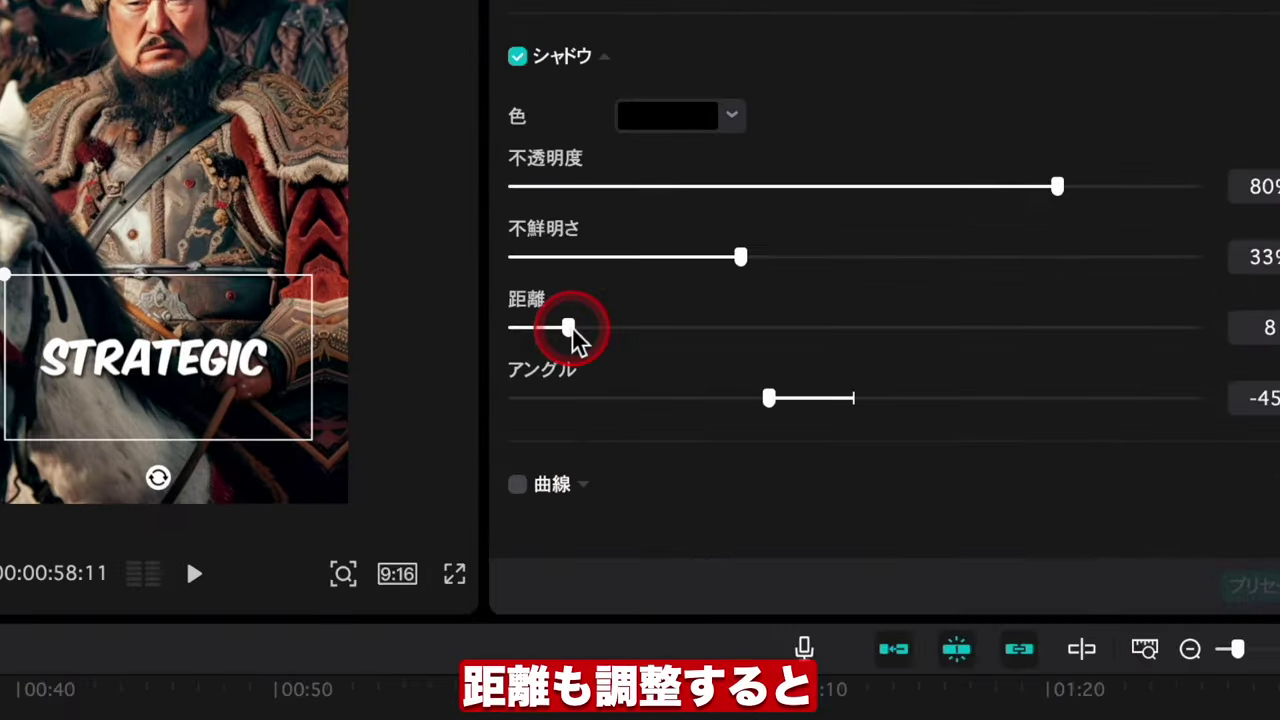
pyautogui.moveTo(572, 330); pyautogui.dragTo(700, 334)
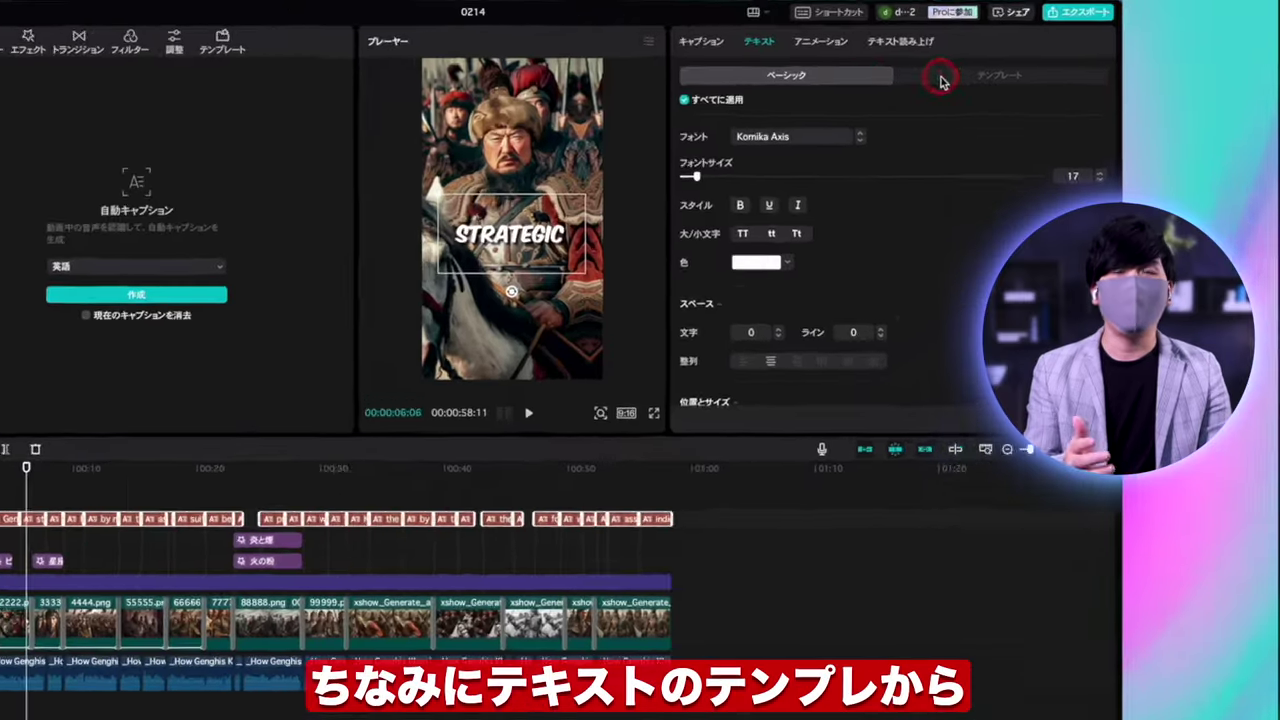
# Look through the Caption and 人気上昇中 text templates for alternative caption styles
pyautogui.click(941, 80)
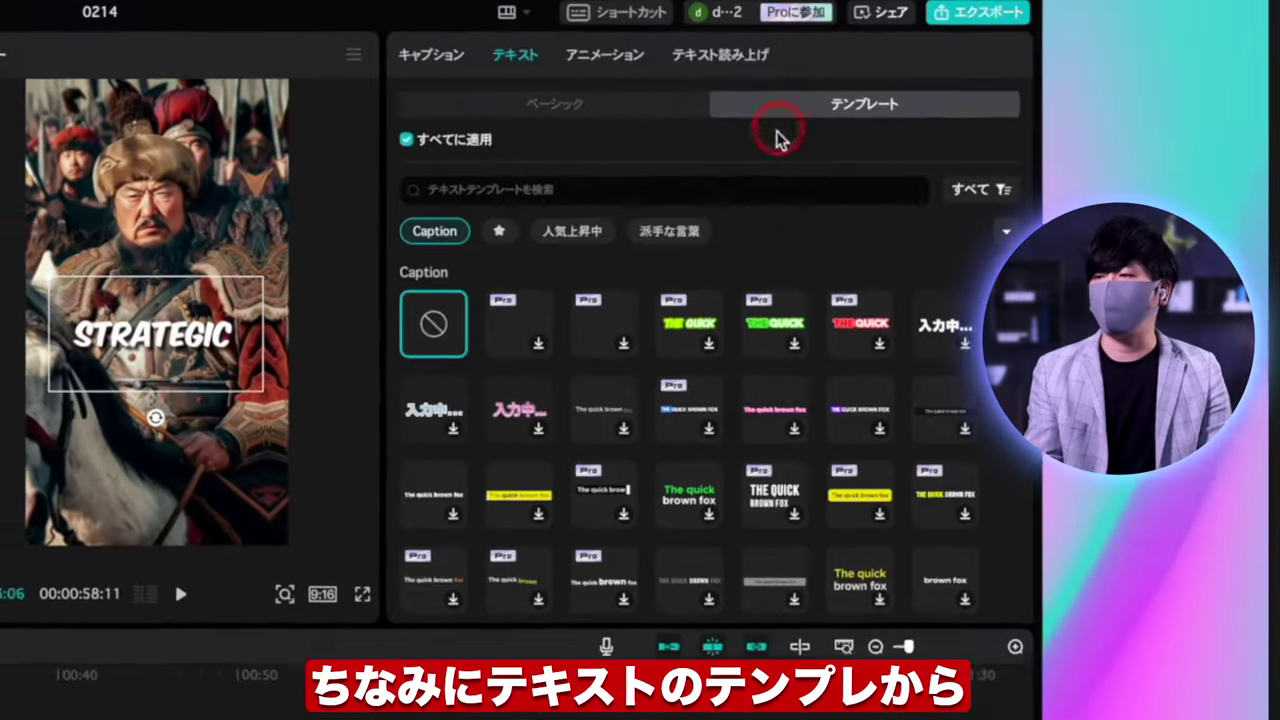
pyautogui.scroll(-3, 871, 188)
pyautogui.click(989, 323)
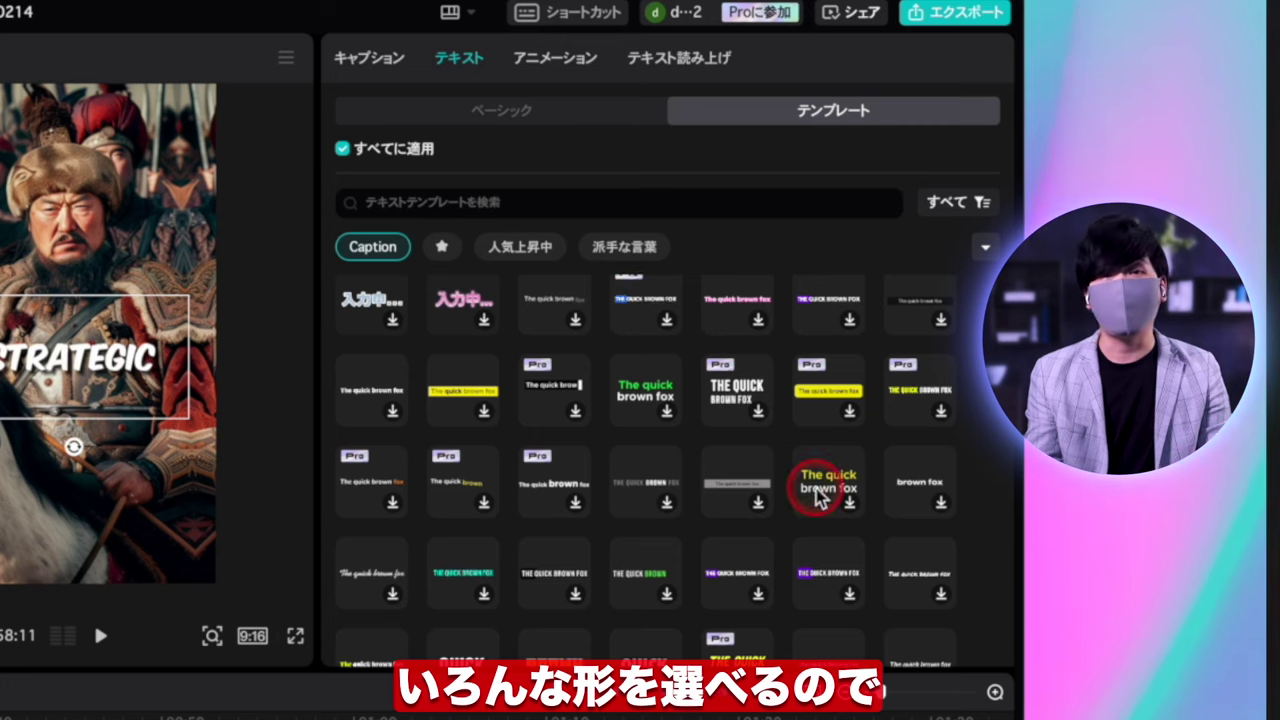
pyautogui.scroll(-10, 586, 571)
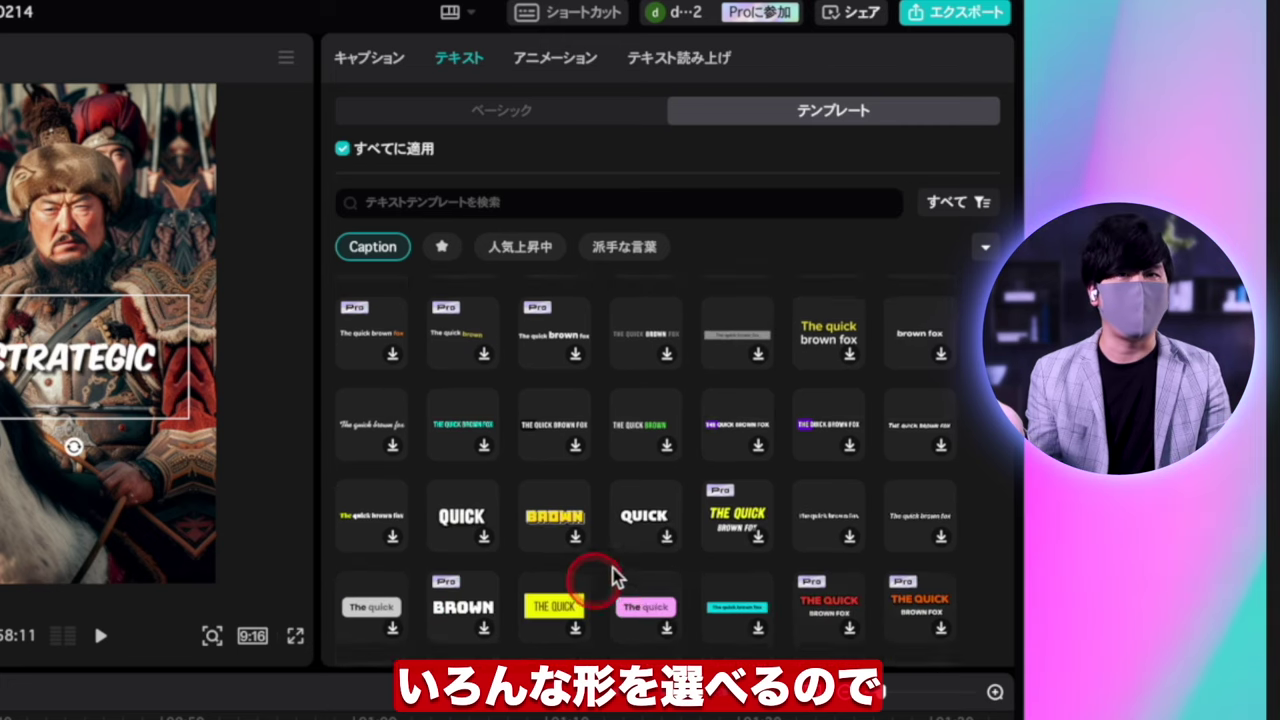
pyautogui.scroll(-2, 570, 390)
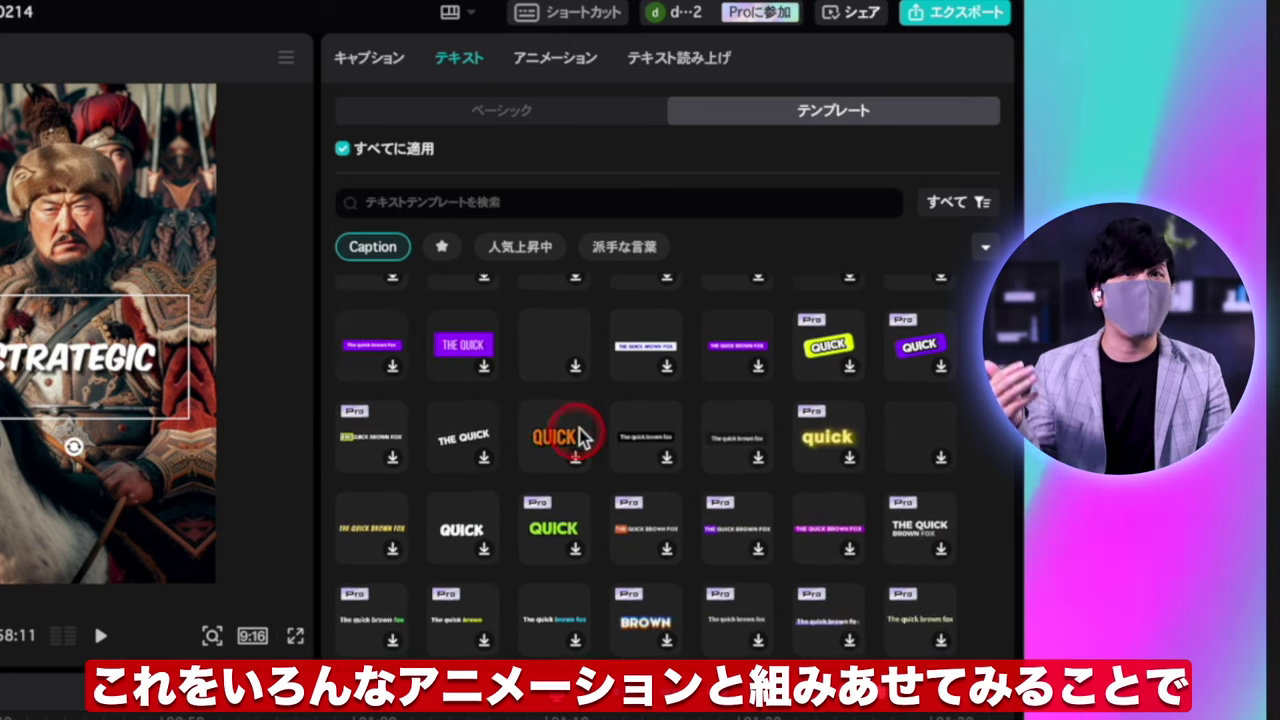
pyautogui.click(533, 250)
pyautogui.scroll(-3, 666, 337)
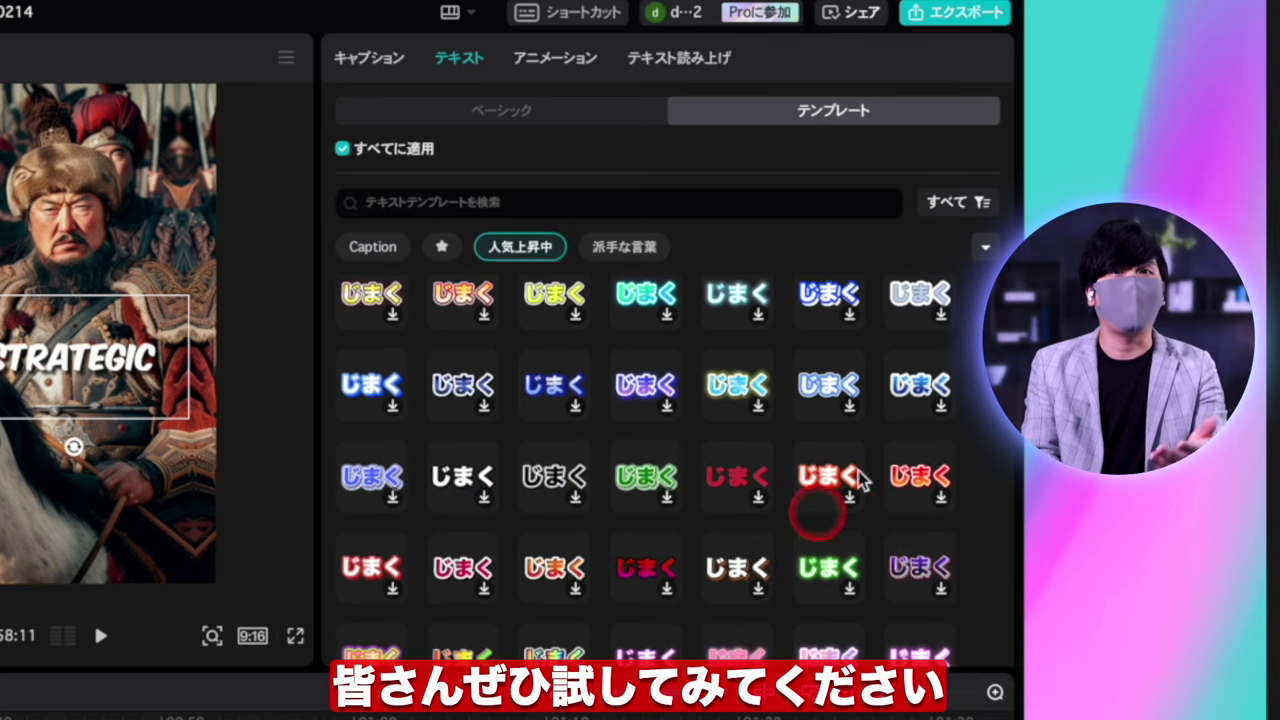
pyautogui.click(730, 345)
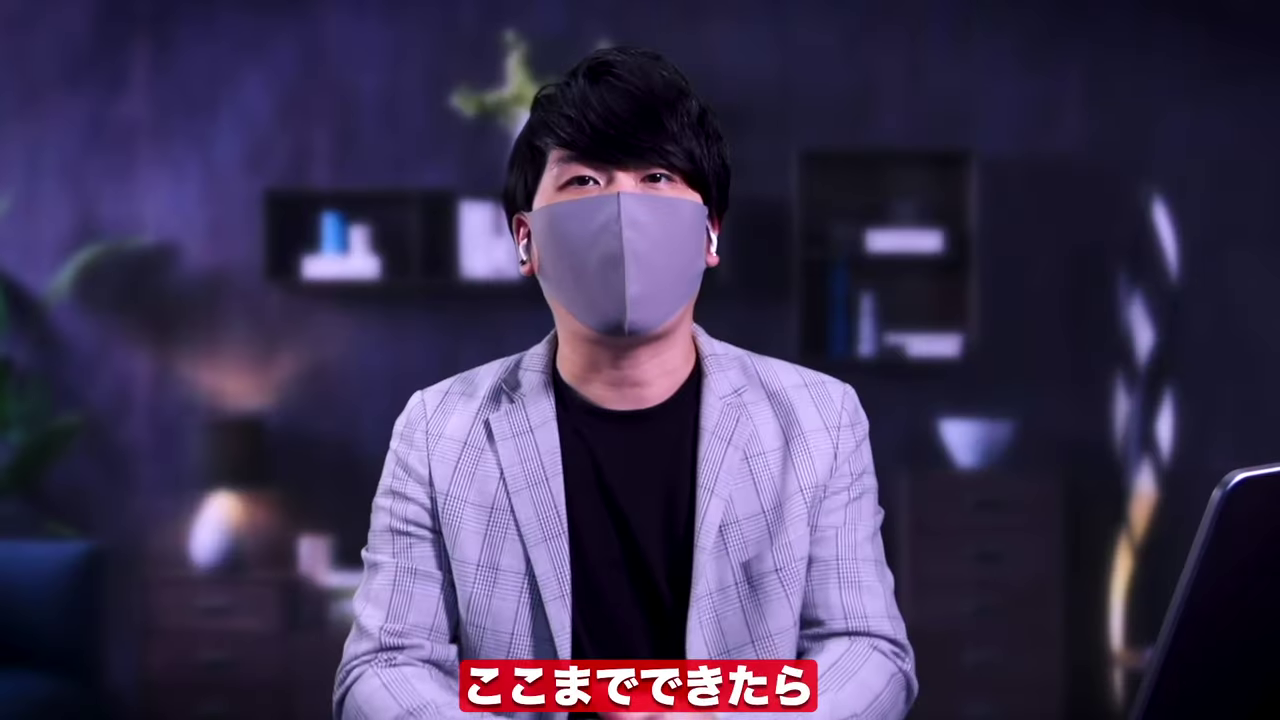